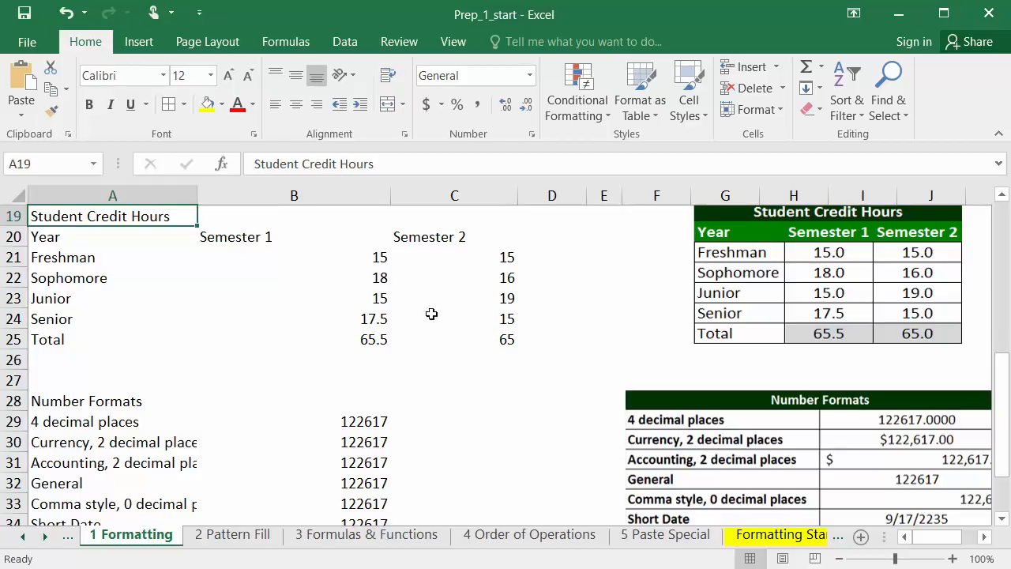
Apply all borders to the Student Credit Hours table in A19:C25
drag(74, 210, 417, 336)
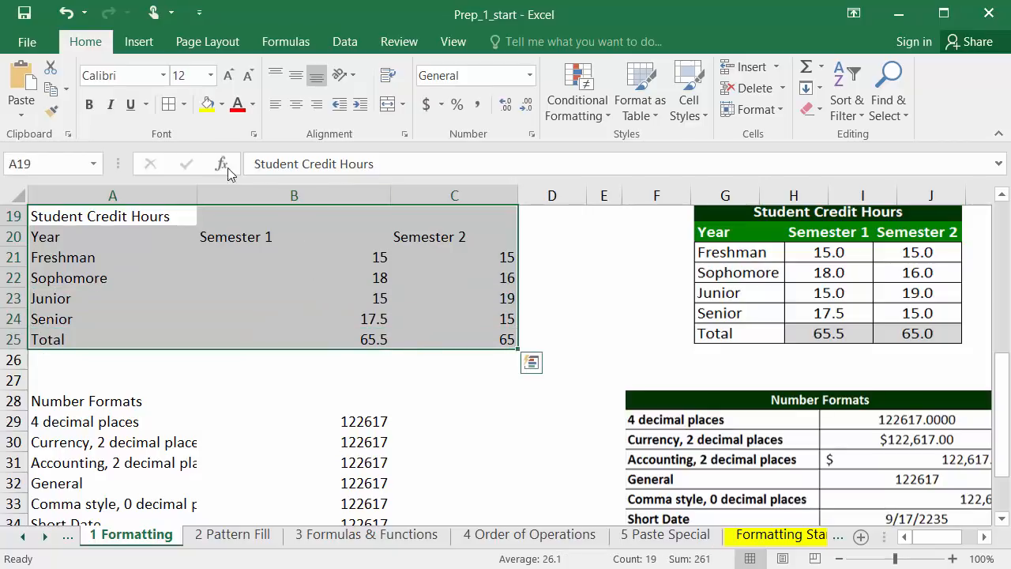
click(184, 105)
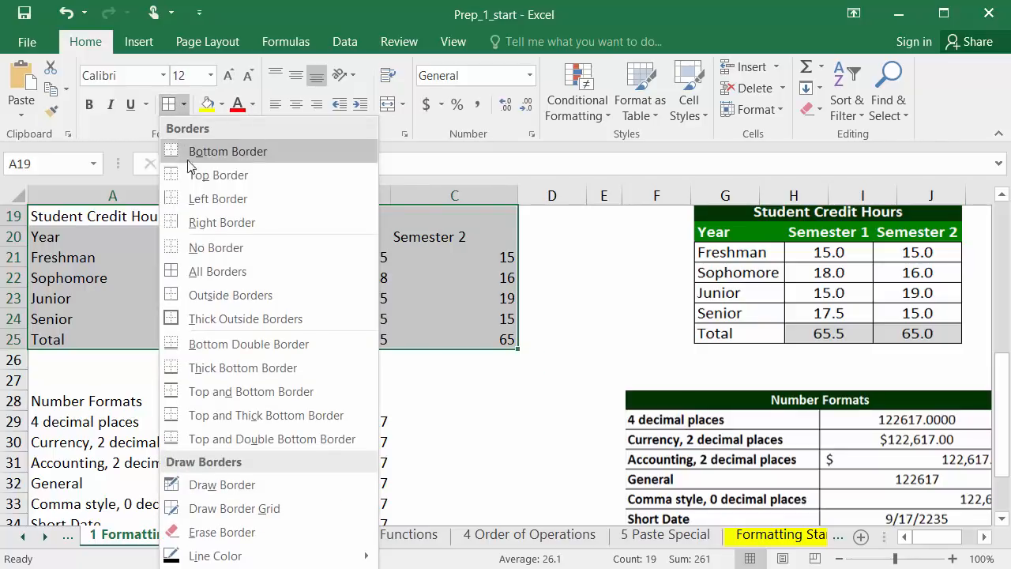
click(211, 272)
Merge and center the Student Credit Hours title across A19:C19
click(171, 223)
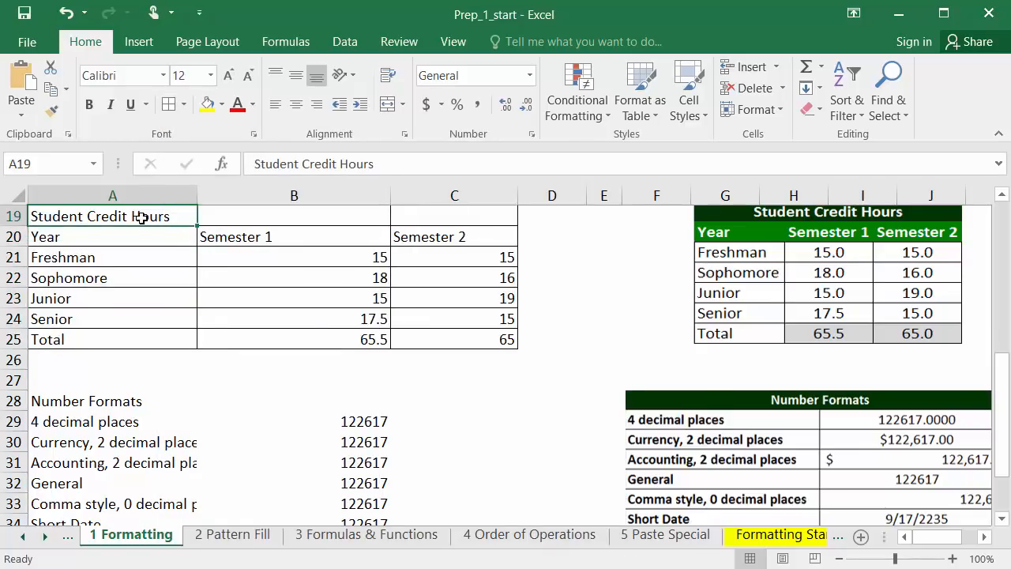
drag(140, 214, 420, 211)
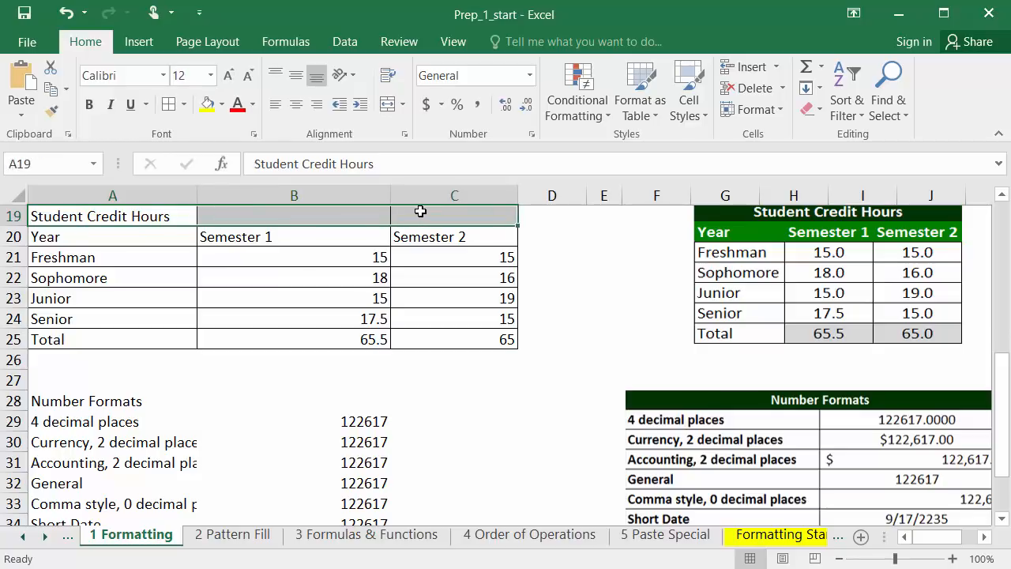
click(389, 109)
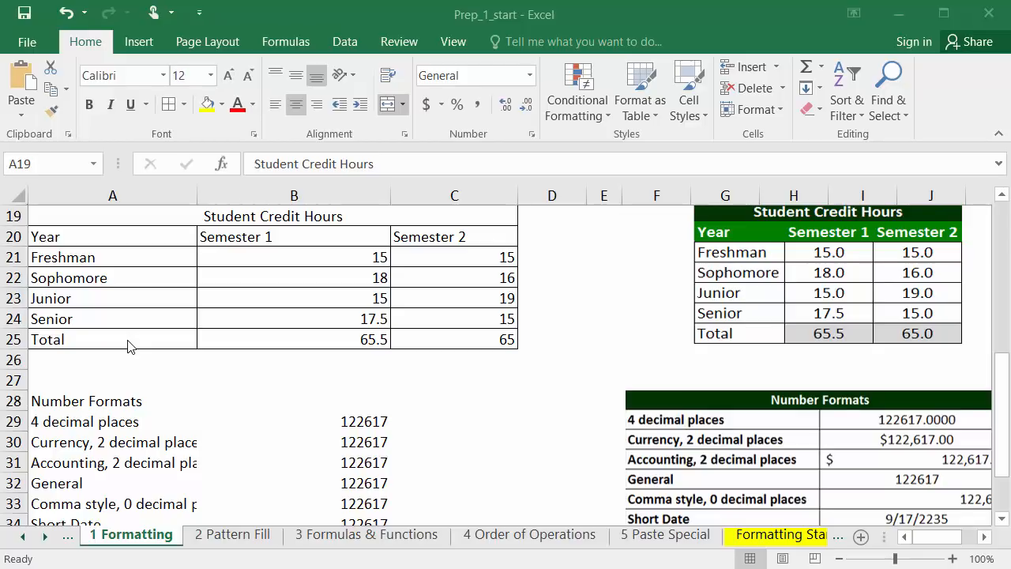
Center the semester headings and values in B20:C25 horizontally and middle-align them vertically
click(249, 241)
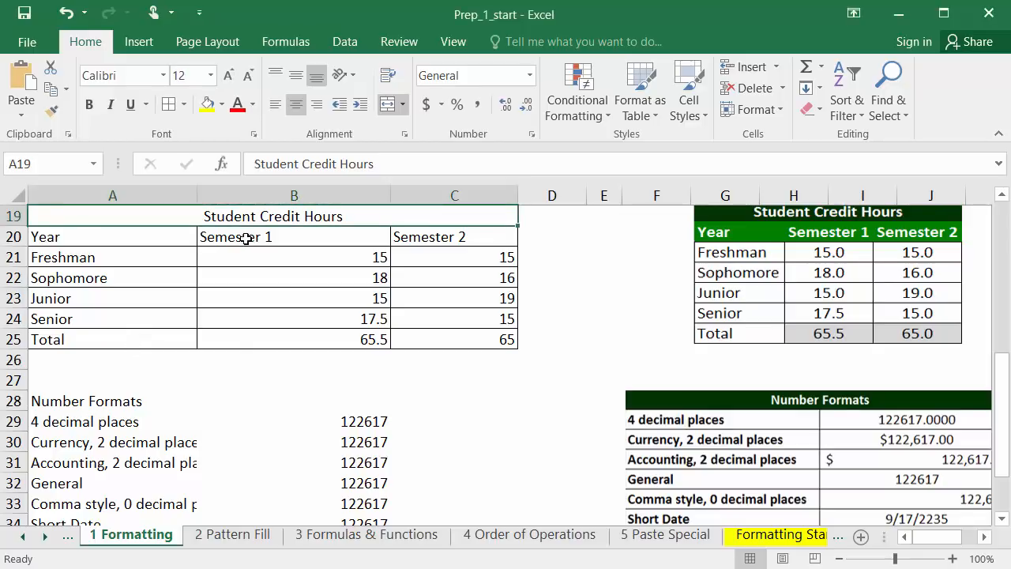
mouse_move(246, 238)
mouse_down()
mouse_move(264, 234)
mouse_move(400, 284)
mouse_move(461, 335)
mouse_up()
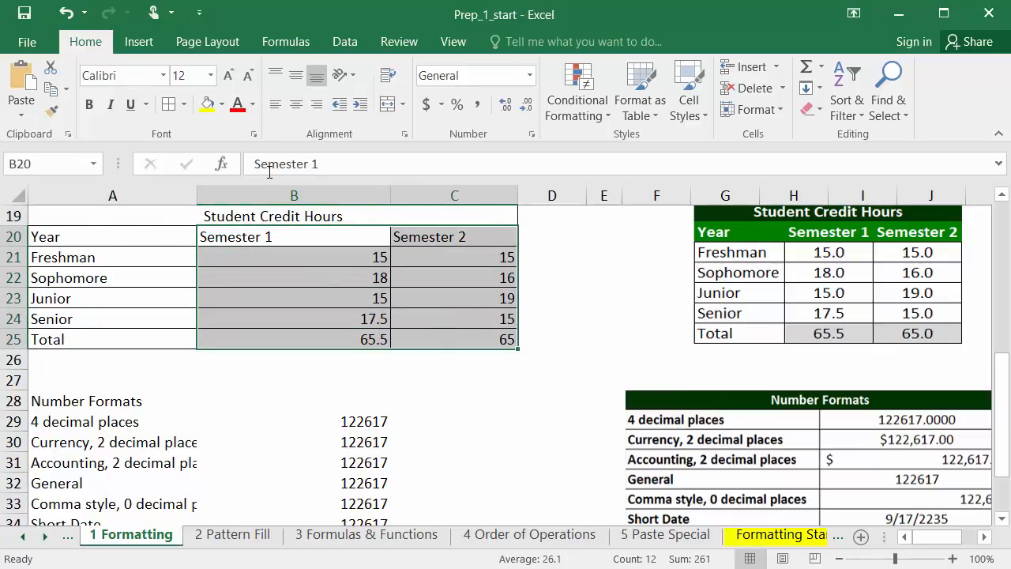
click(296, 107)
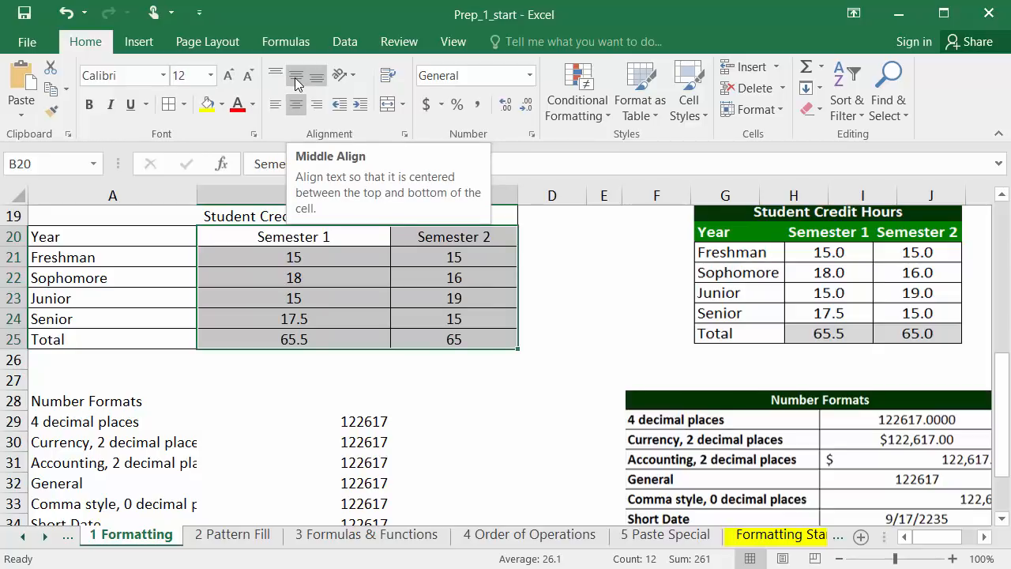
click(297, 77)
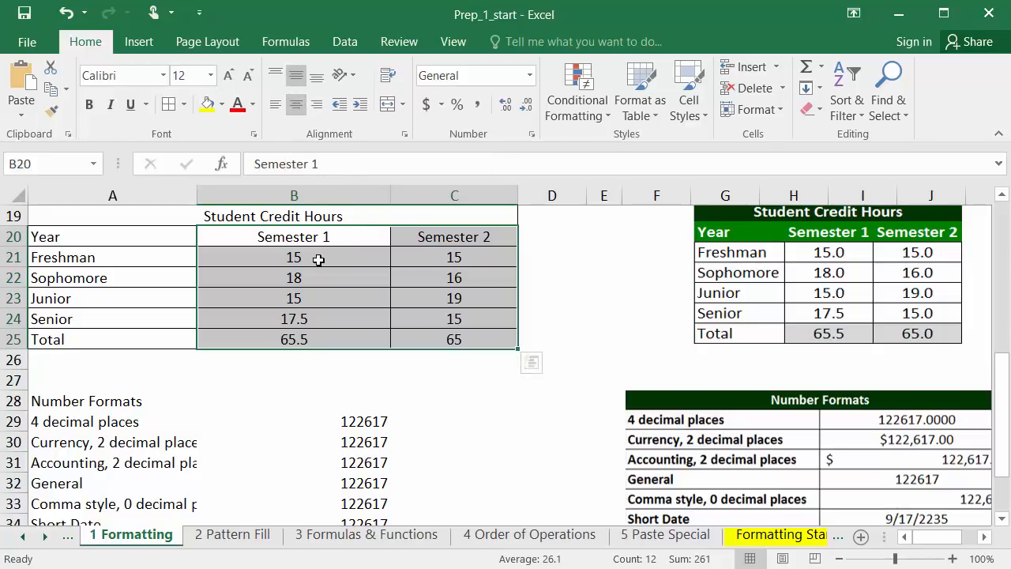
click(293, 251)
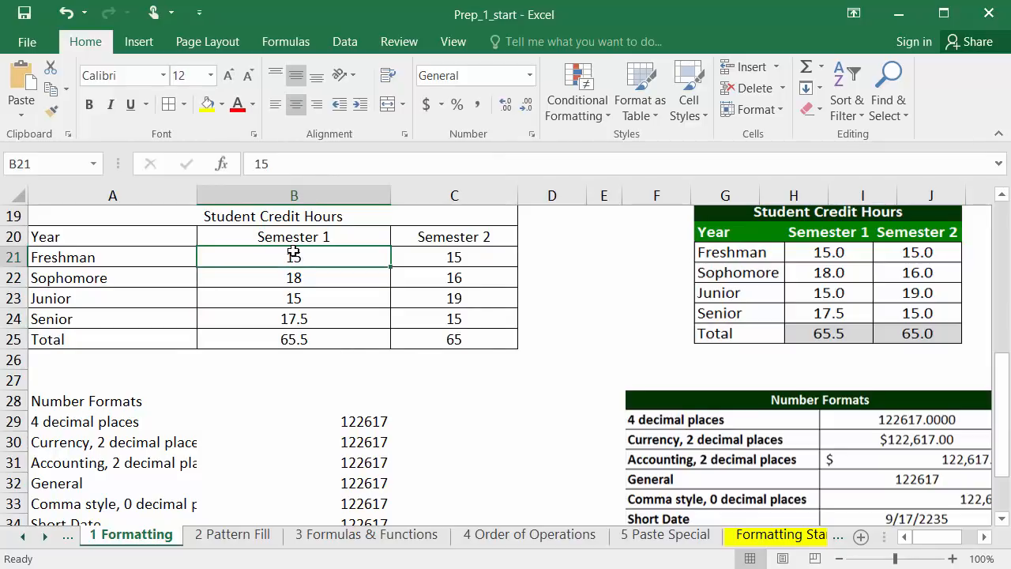
Fill the merged Student Credit Hours title cell with the darkest green from the standard color palette
click(268, 214)
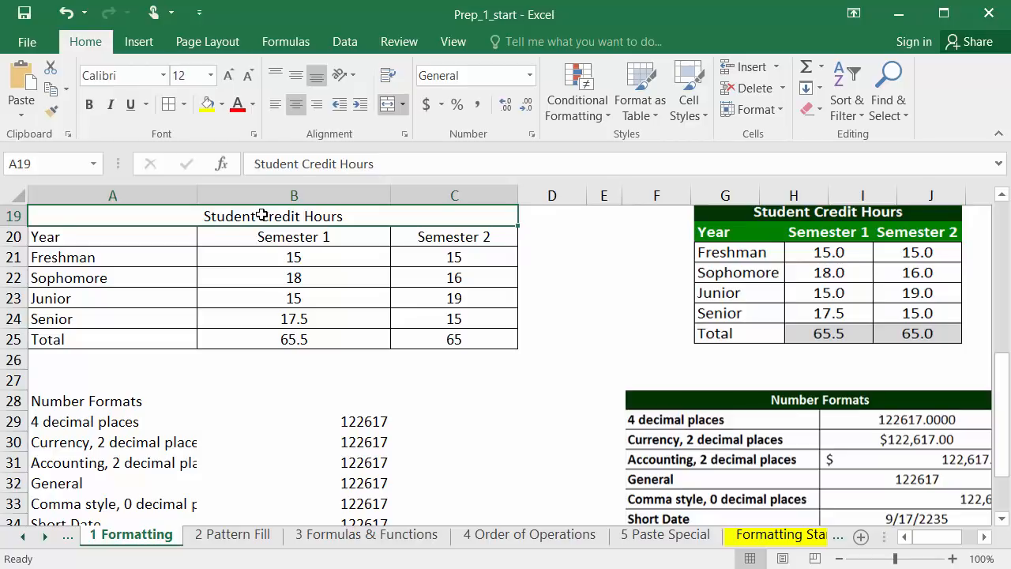
click(221, 106)
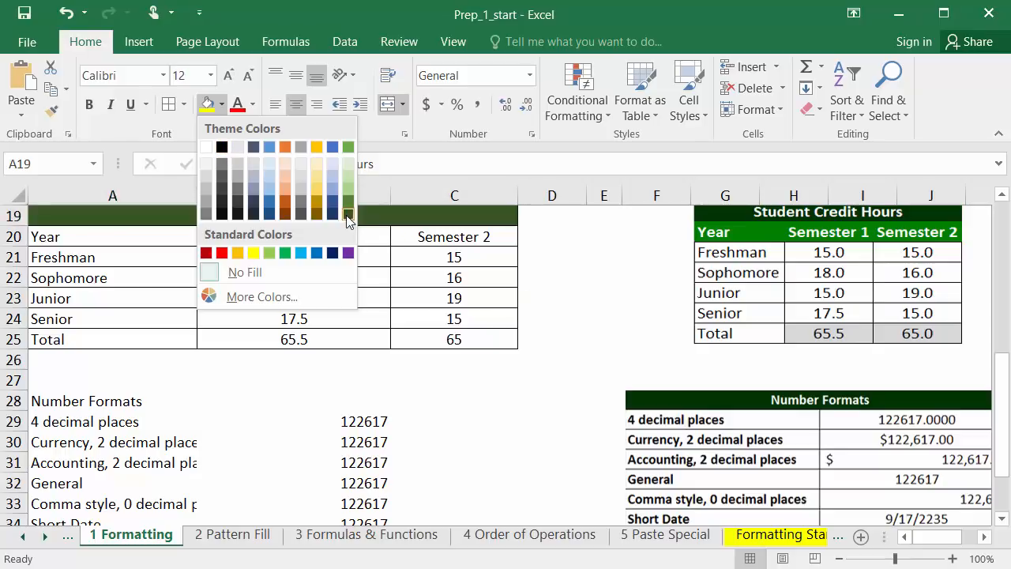
click(261, 297)
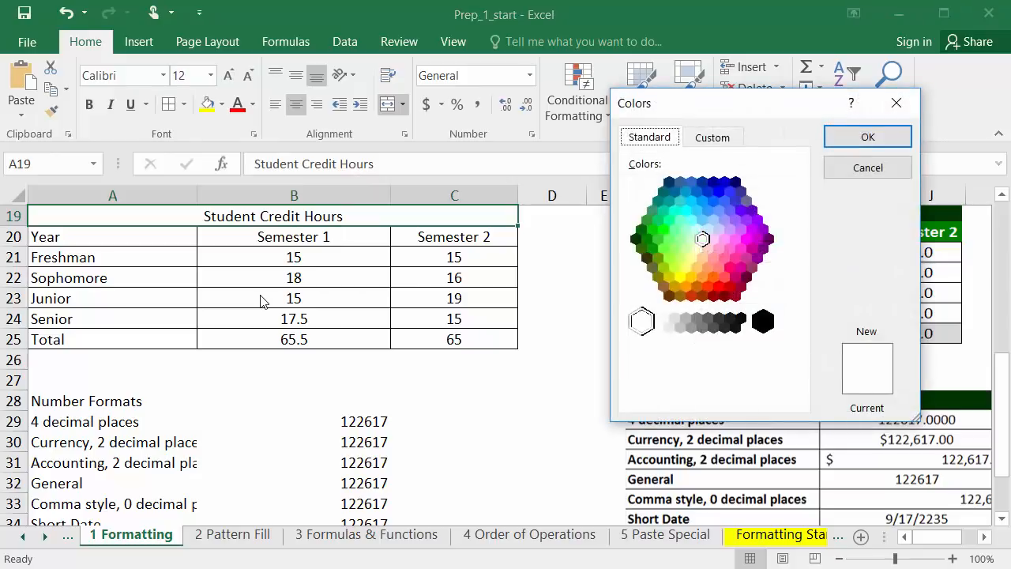
click(636, 240)
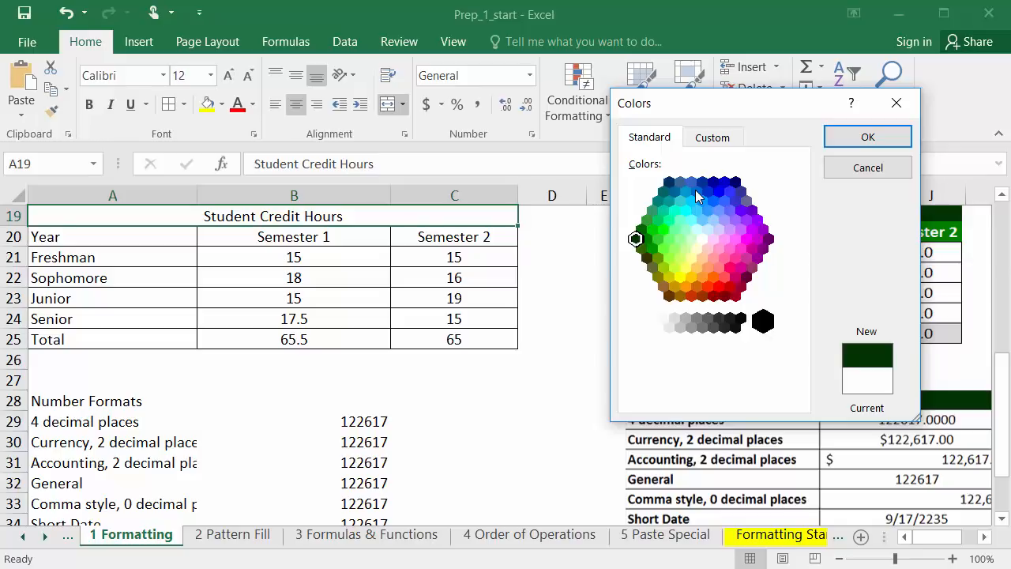
click(862, 140)
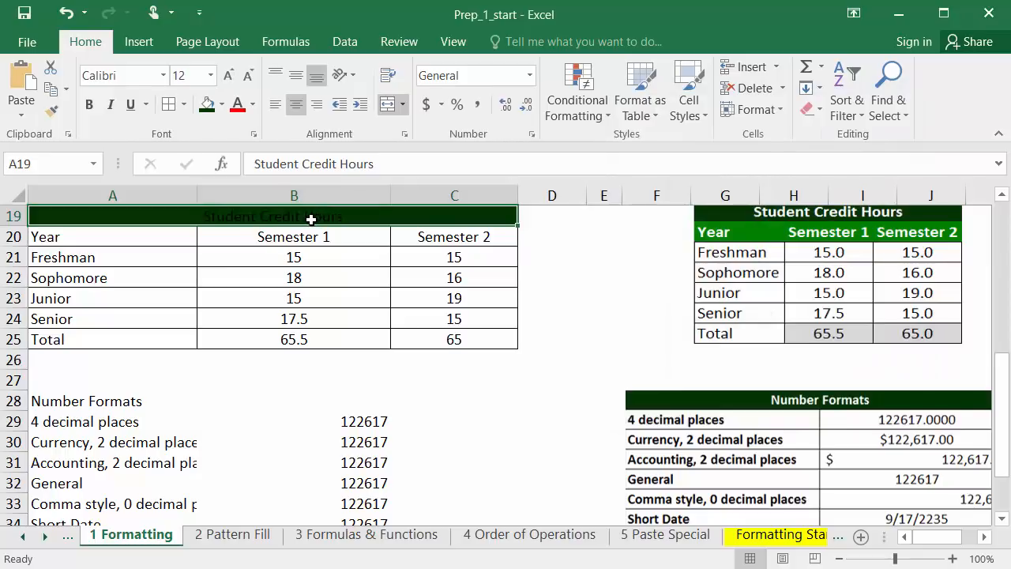
Fill the header row A20:C20 with the medium green next to the darkest green in the standard color palette
drag(153, 240, 406, 236)
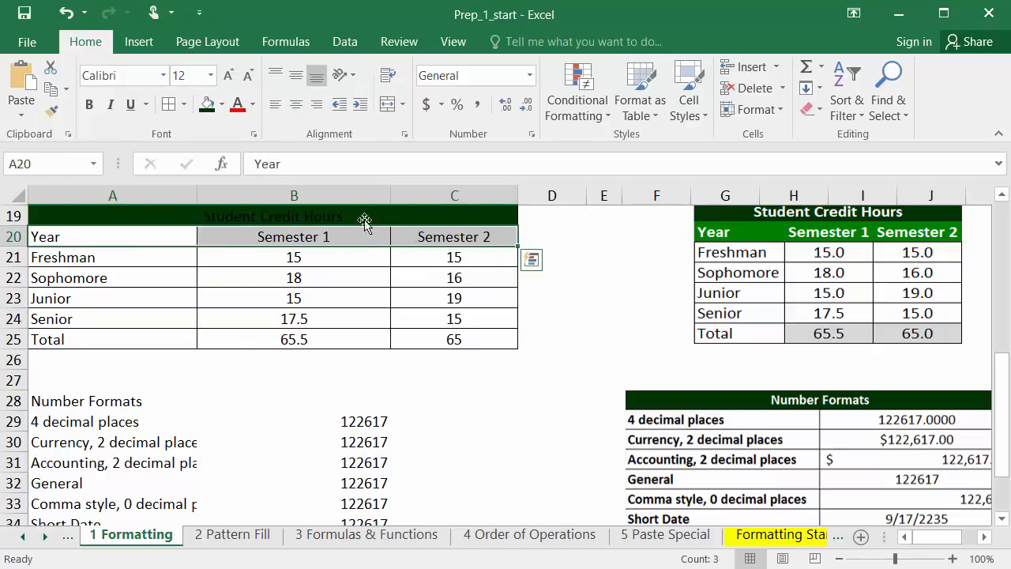
click(224, 108)
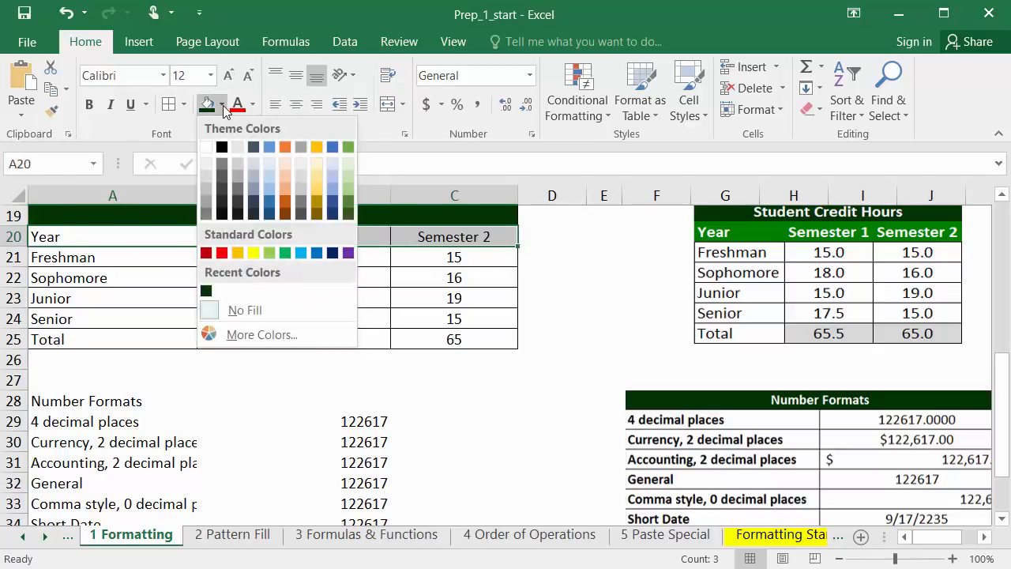
click(274, 333)
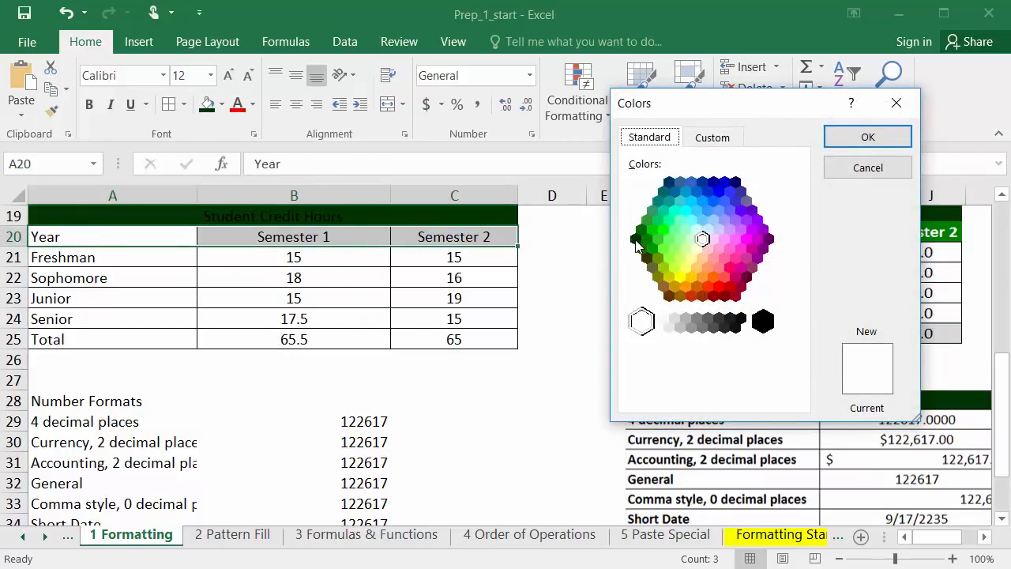
click(646, 240)
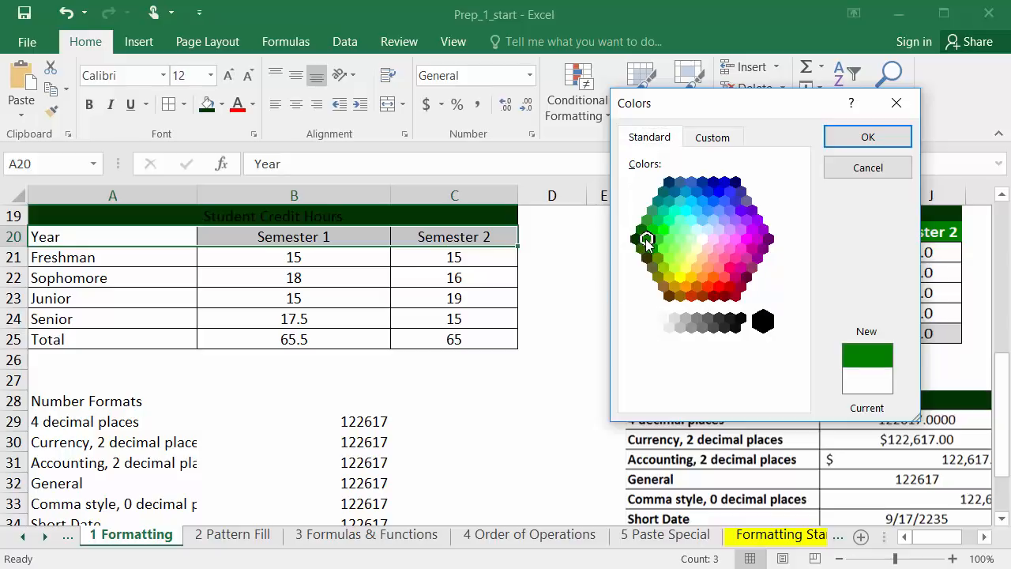
click(869, 136)
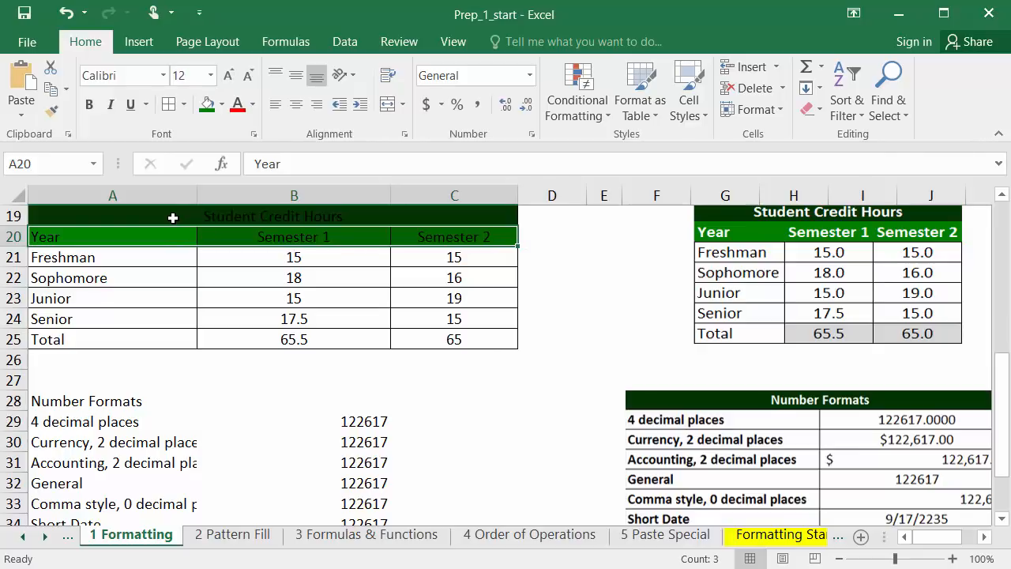
Make the text of the title and header rows A19:C20 white and bold
drag(172, 215, 269, 236)
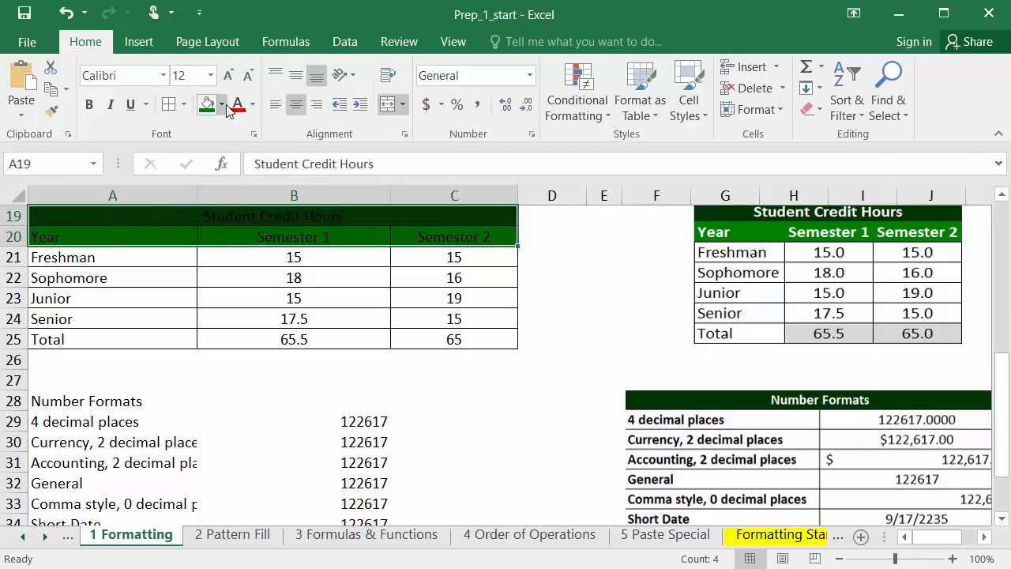
click(253, 106)
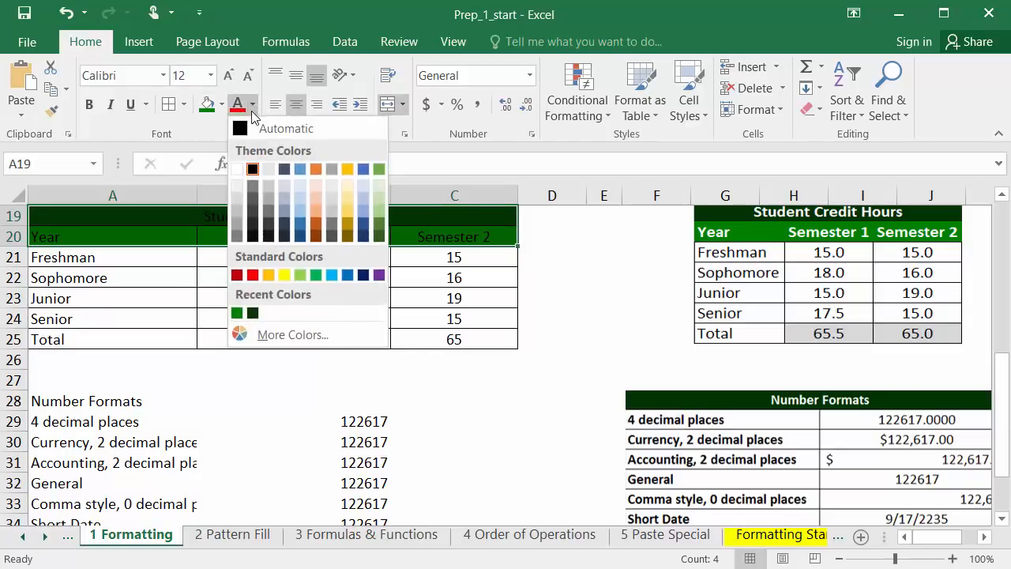
click(237, 170)
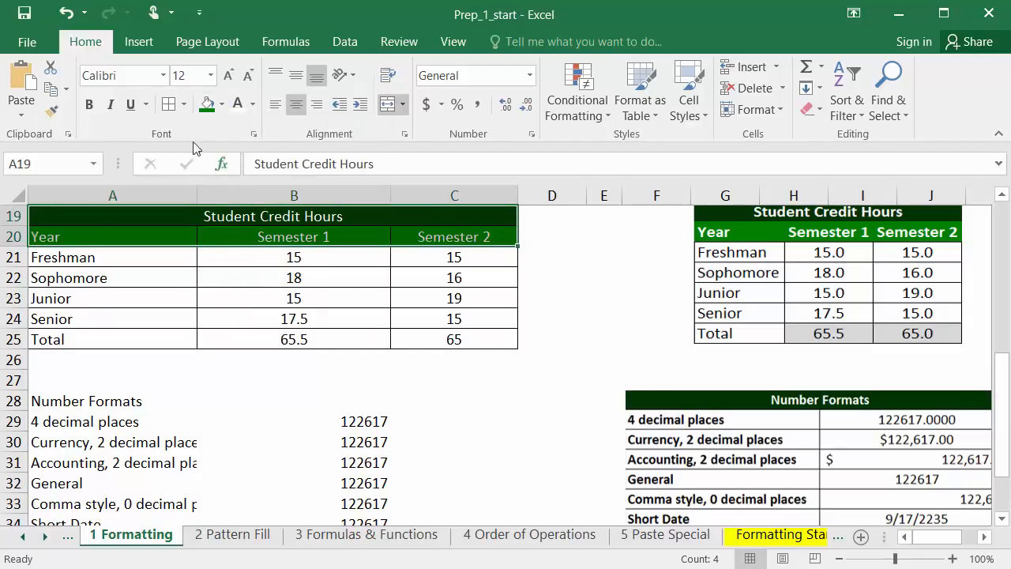
click(88, 108)
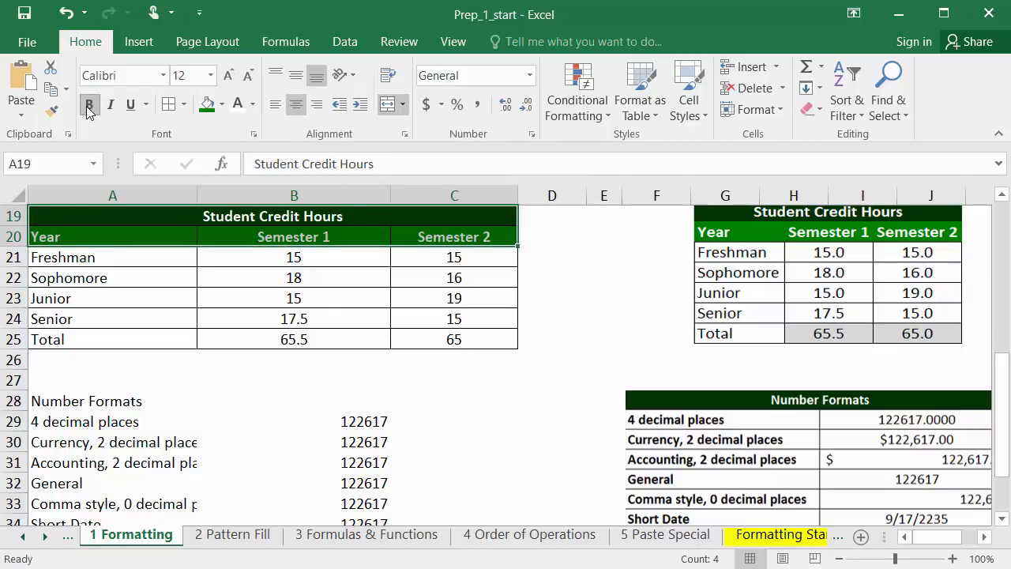
click(369, 371)
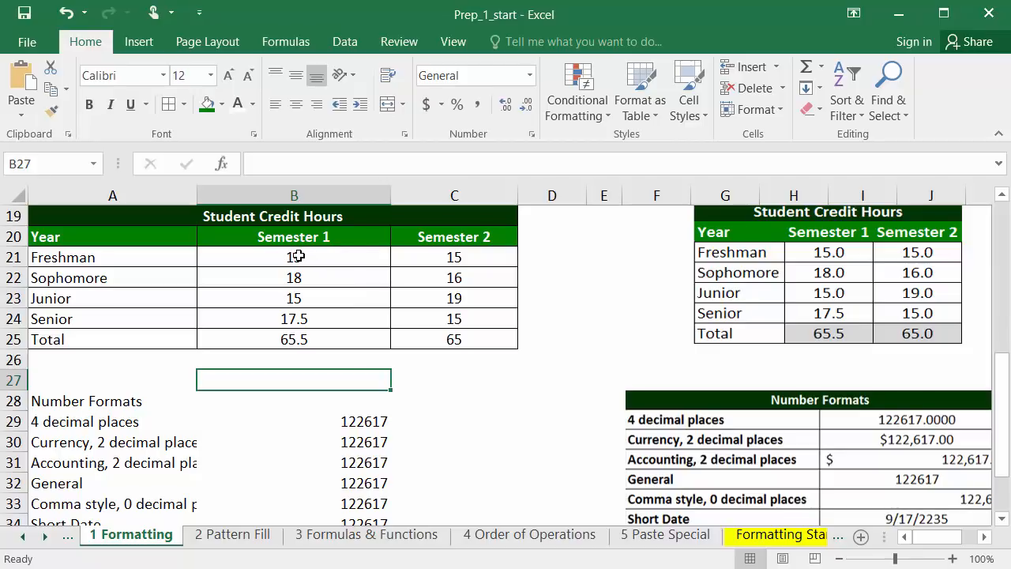
Format the credit hour values in B21:C25 to show one decimal place
drag(297, 256, 425, 335)
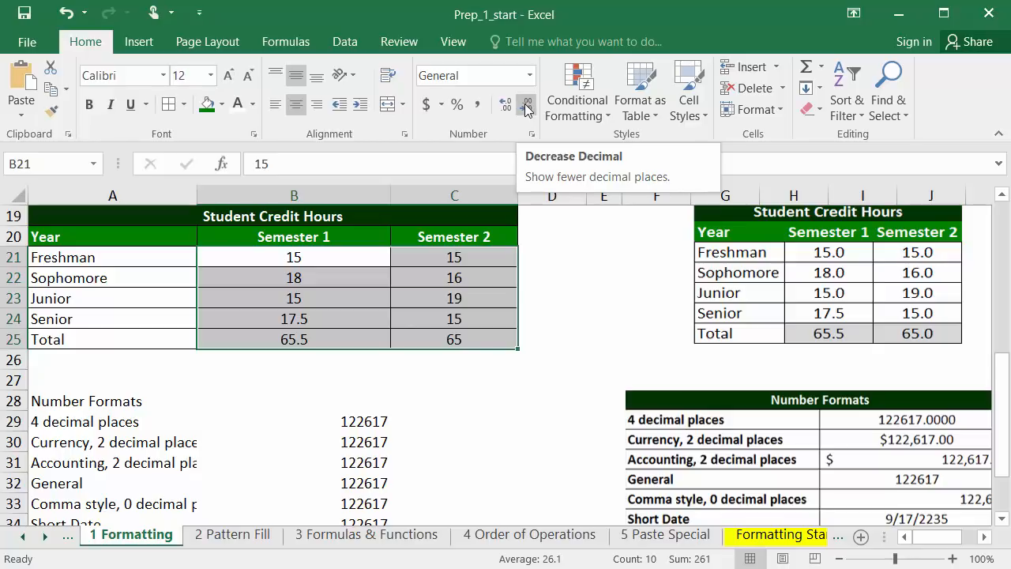
click(506, 104)
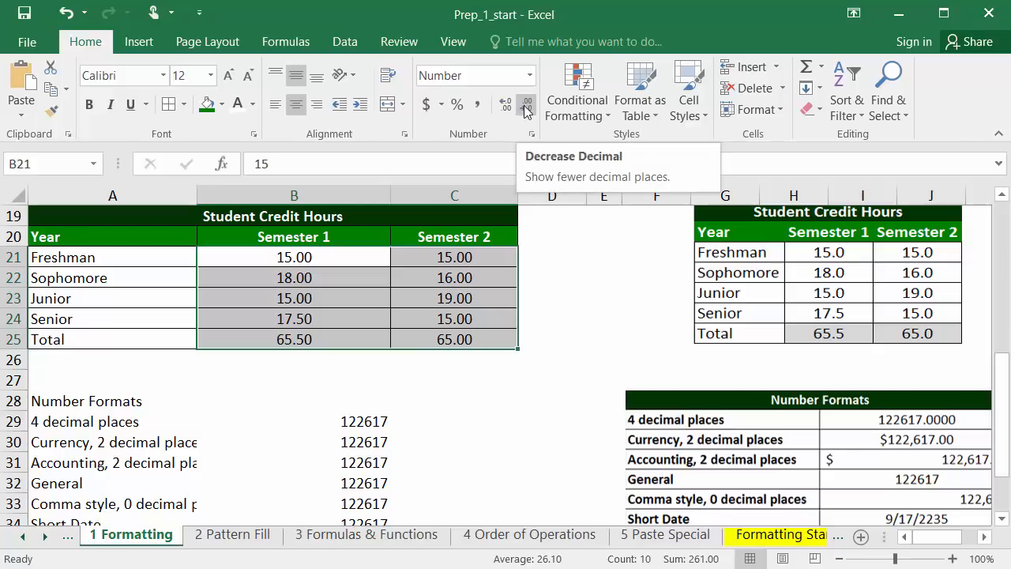
click(525, 111)
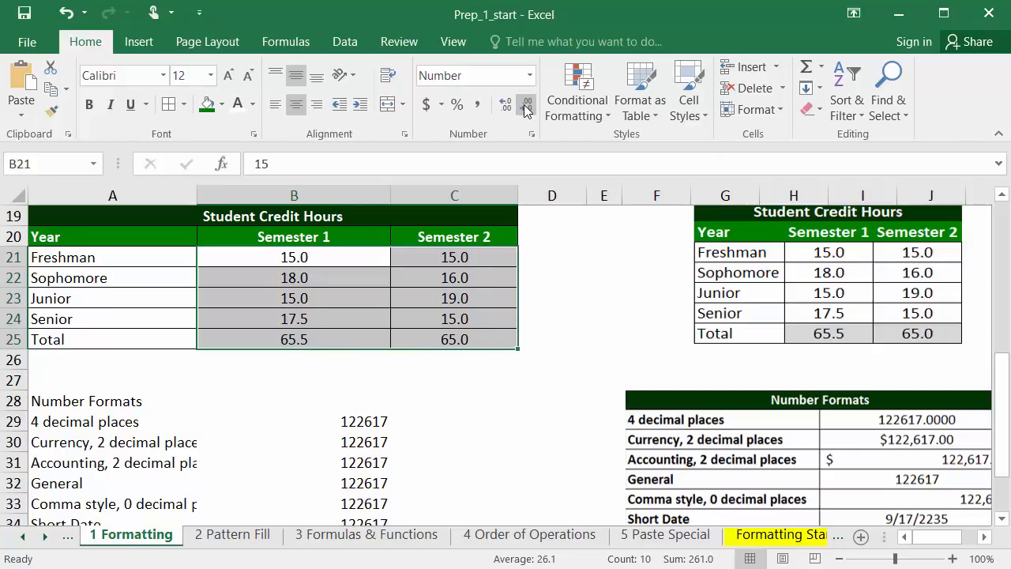
click(456, 401)
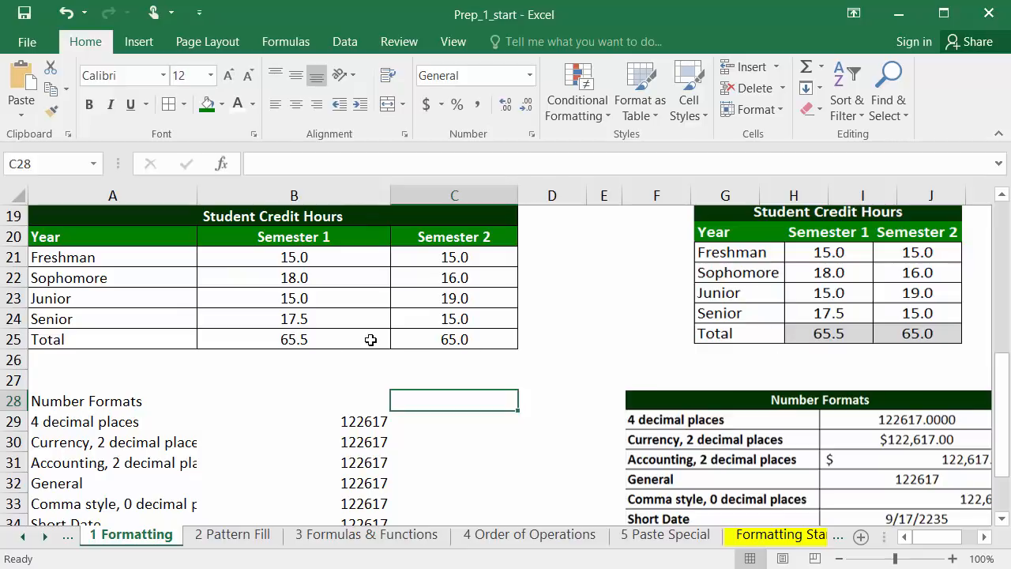
Fill the semester totals in B25:C25 with light gray
drag(312, 338, 409, 335)
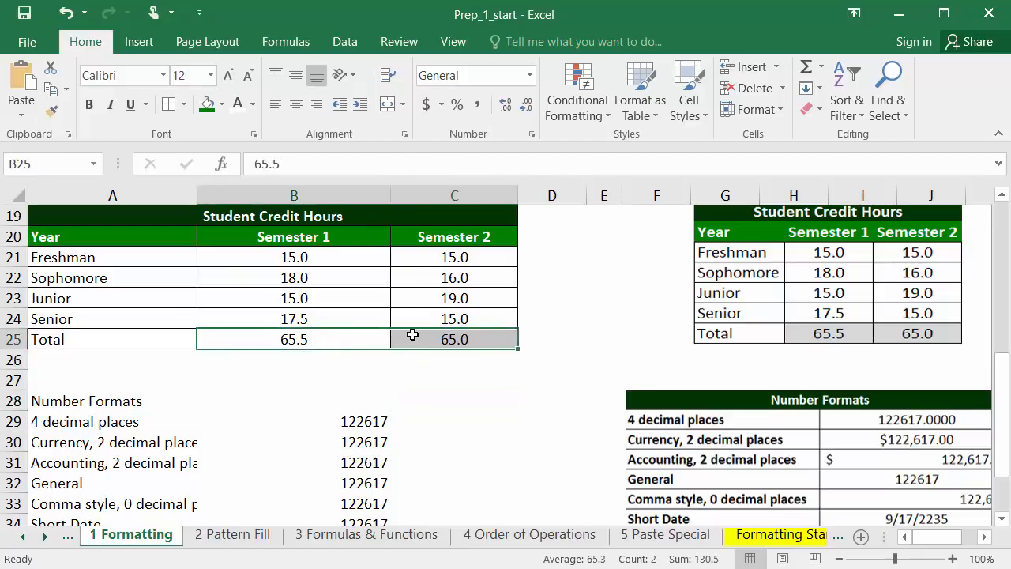
click(222, 104)
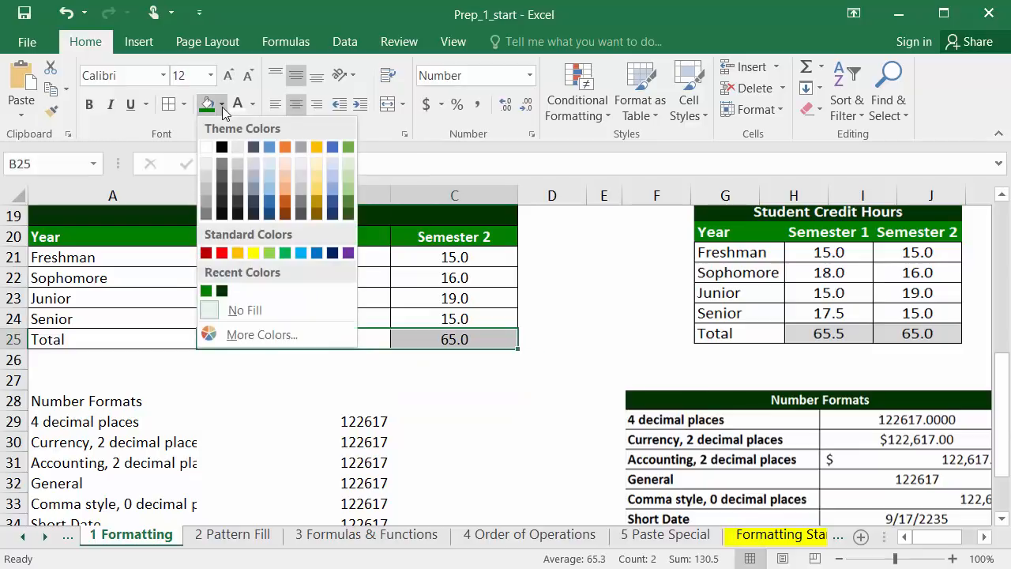
click(205, 177)
click(301, 385)
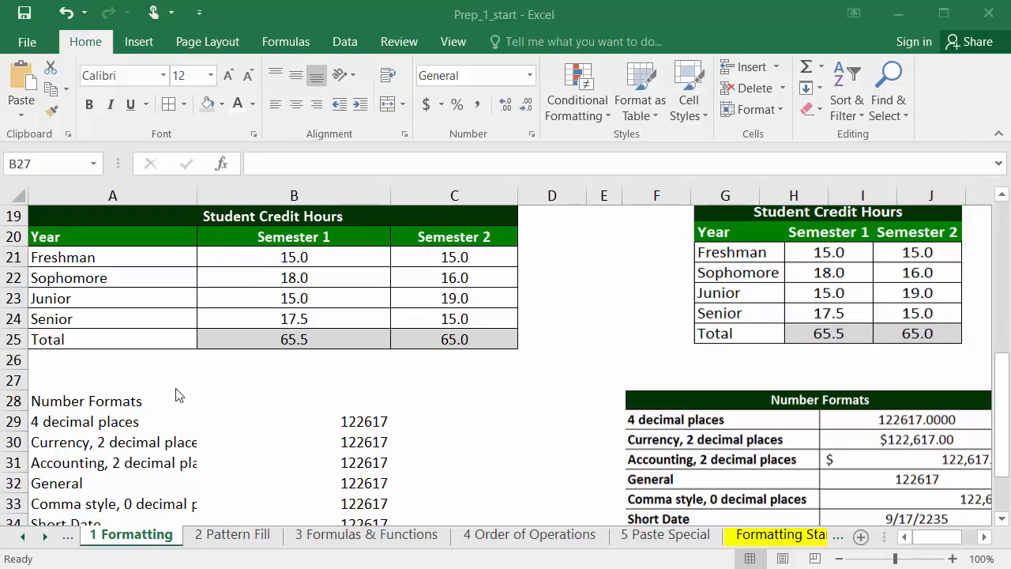
Copy the Student Credit Hours title formatting onto the Number Formats heading in A28:B28 with Format Painter
click(257, 215)
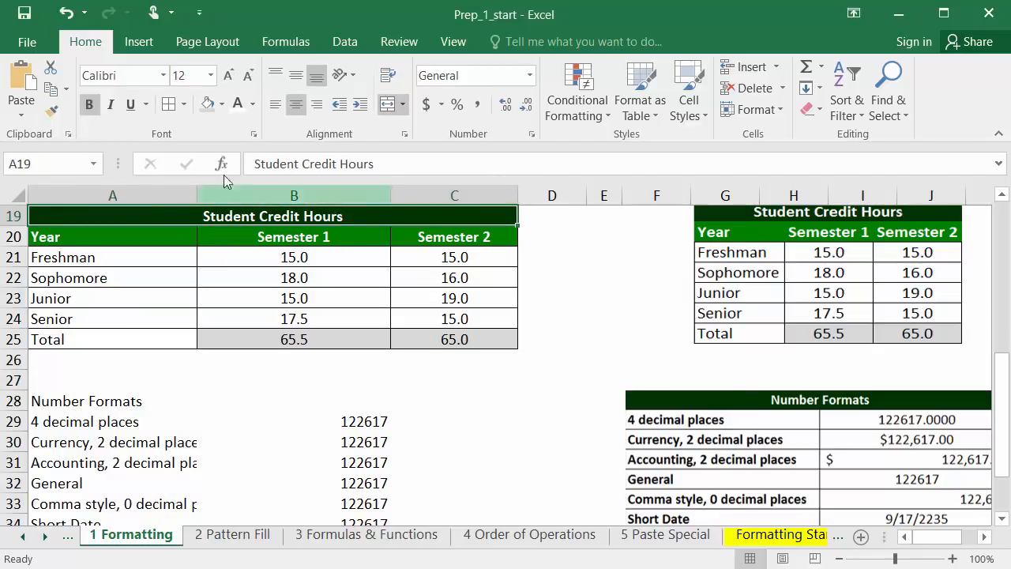
click(53, 115)
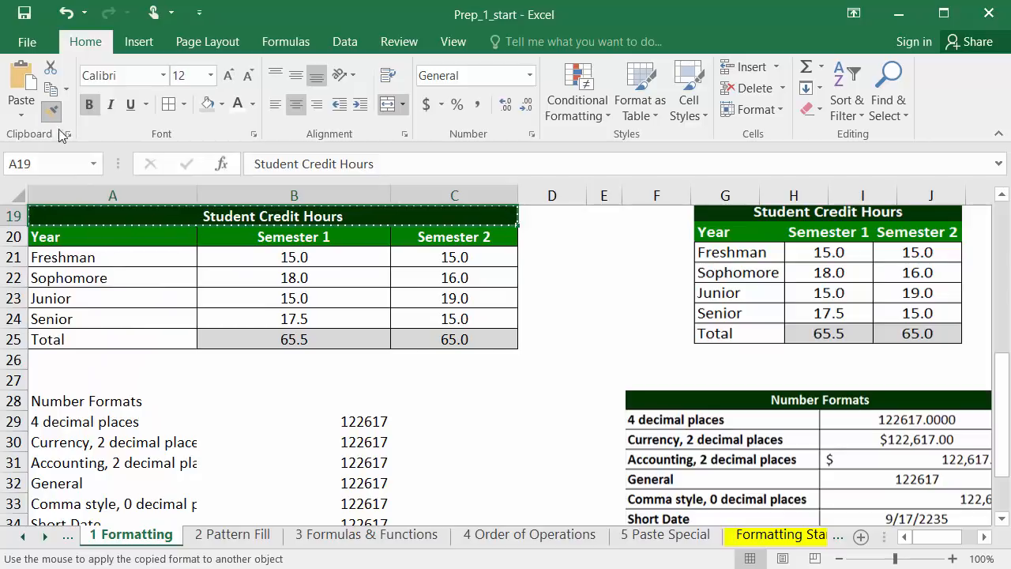
drag(128, 400, 281, 397)
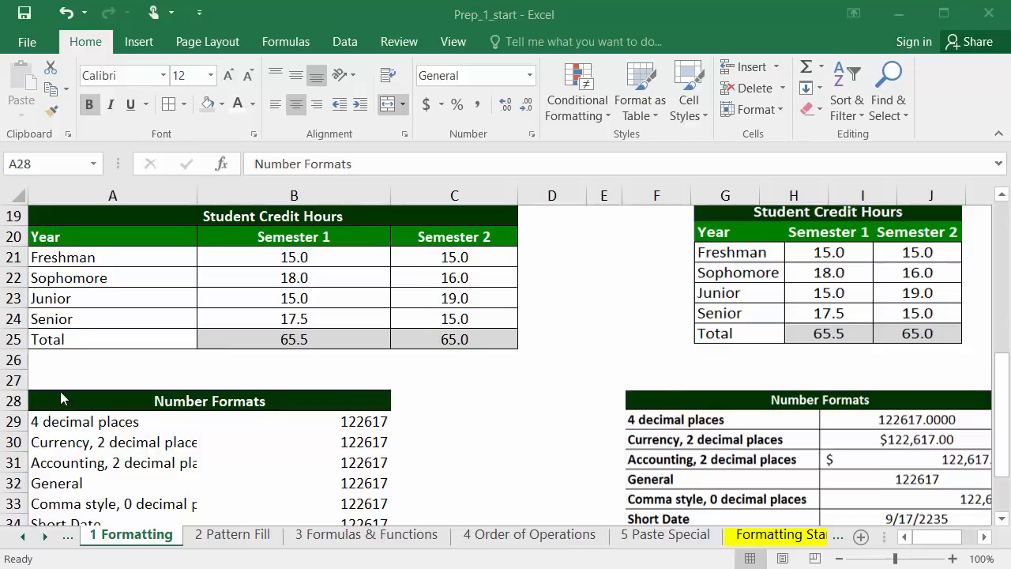
Apply all borders to the Number Formats table A28:B35 and show four decimal places in B29
drag(60, 398, 149, 486)
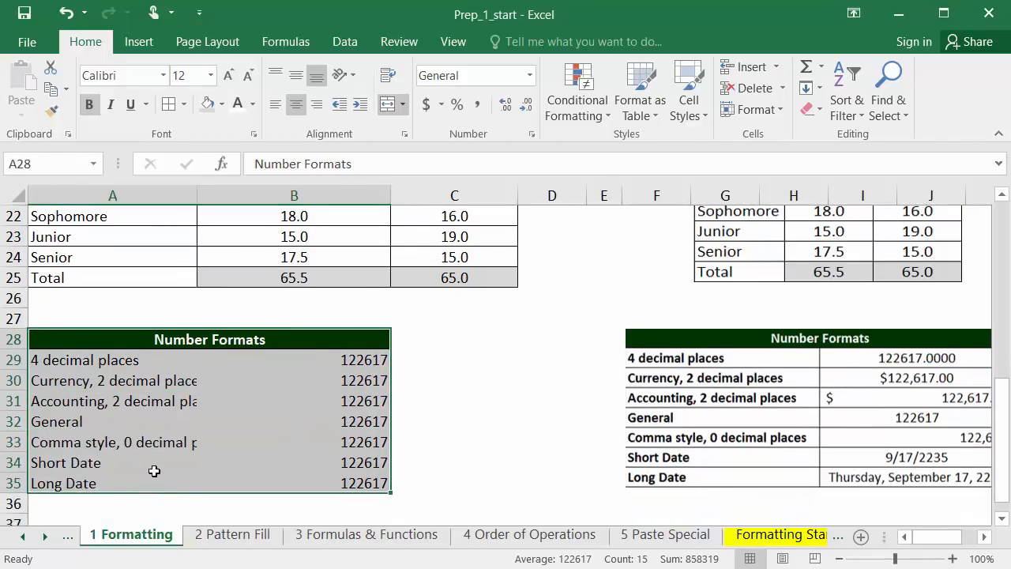
click(168, 105)
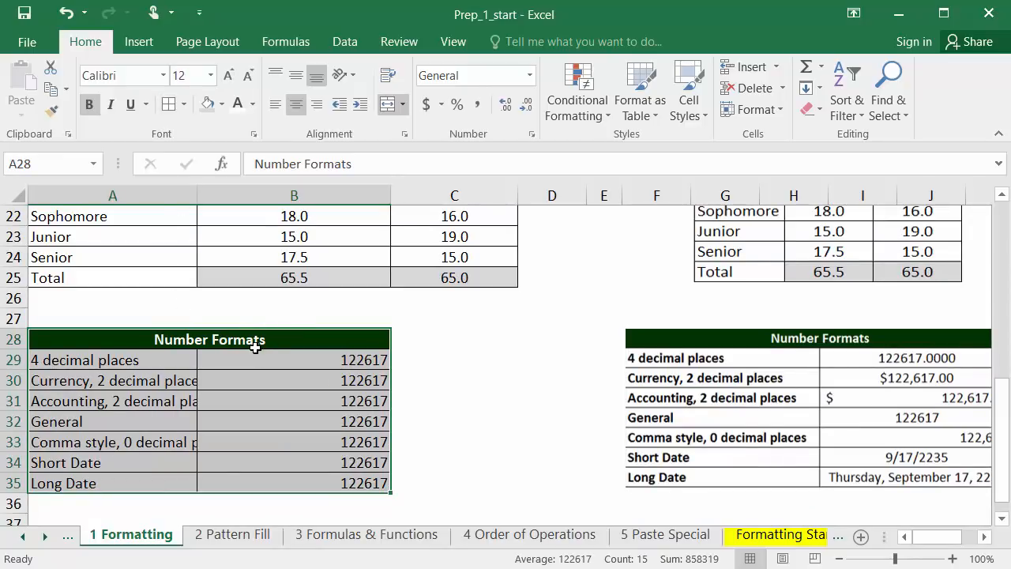
click(292, 362)
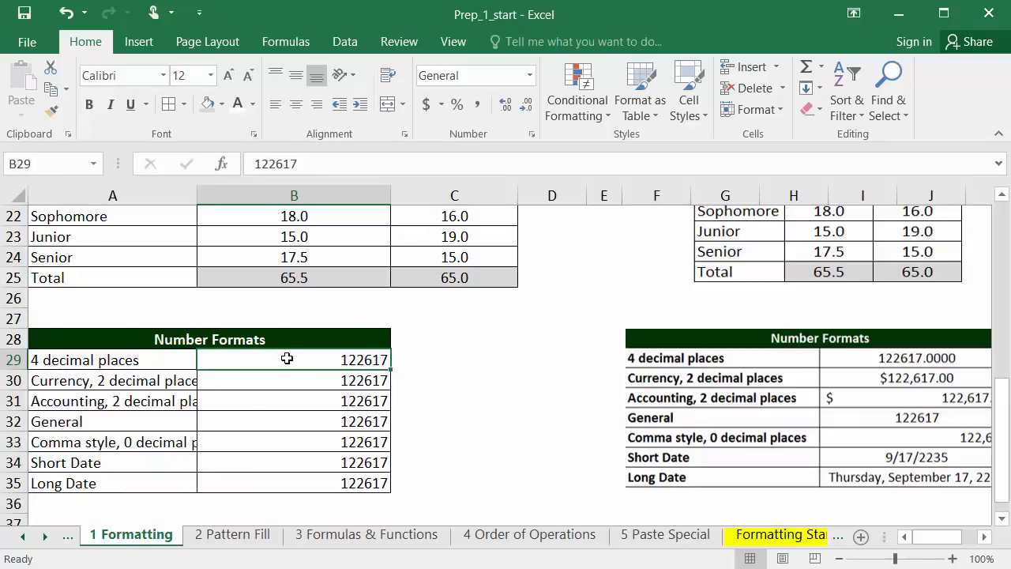
click(506, 105)
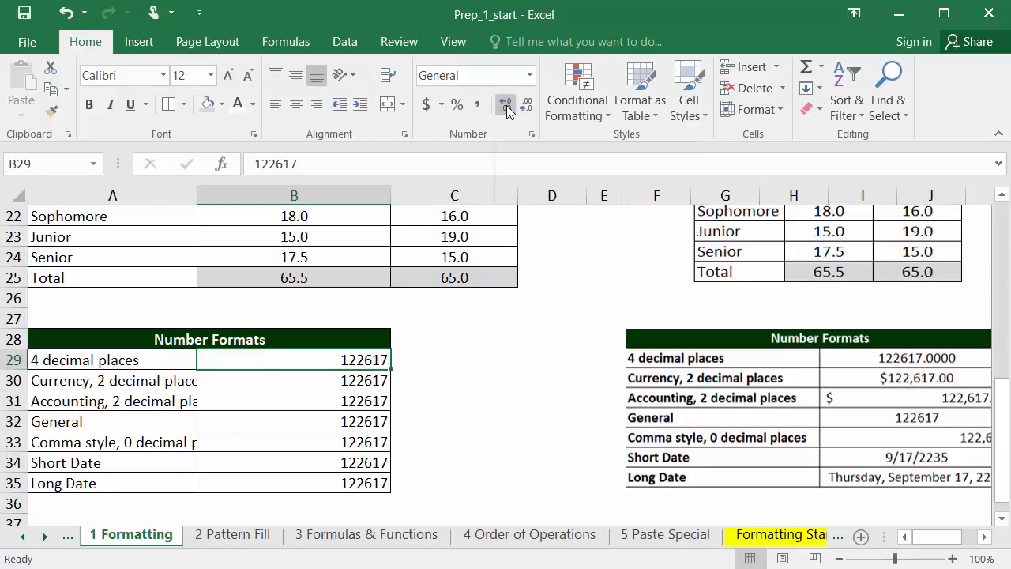
click(506, 105)
click(506, 105)
click(506, 105)
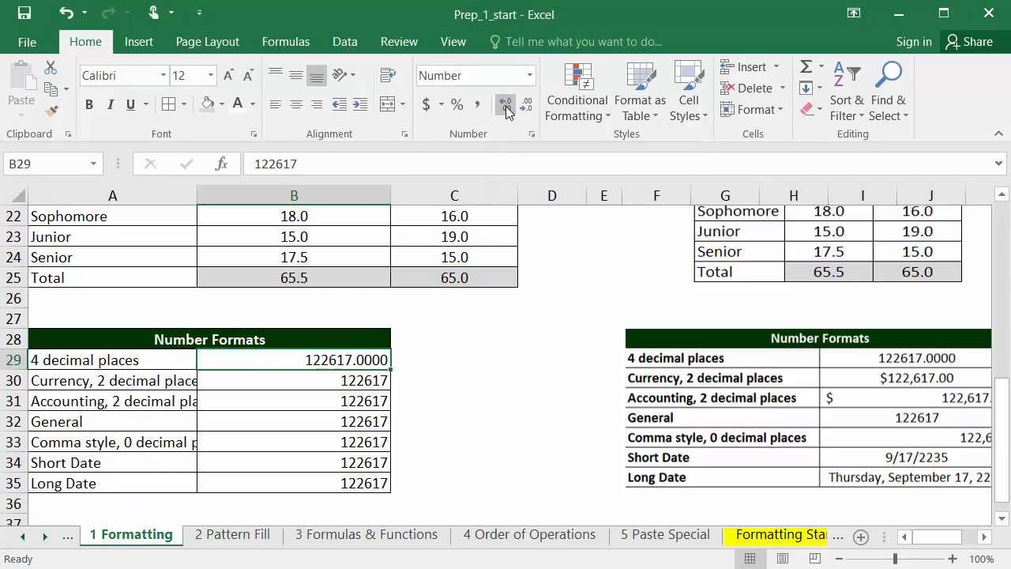
Apply the Currency number format to B30 and the Accounting number format to B31
click(335, 386)
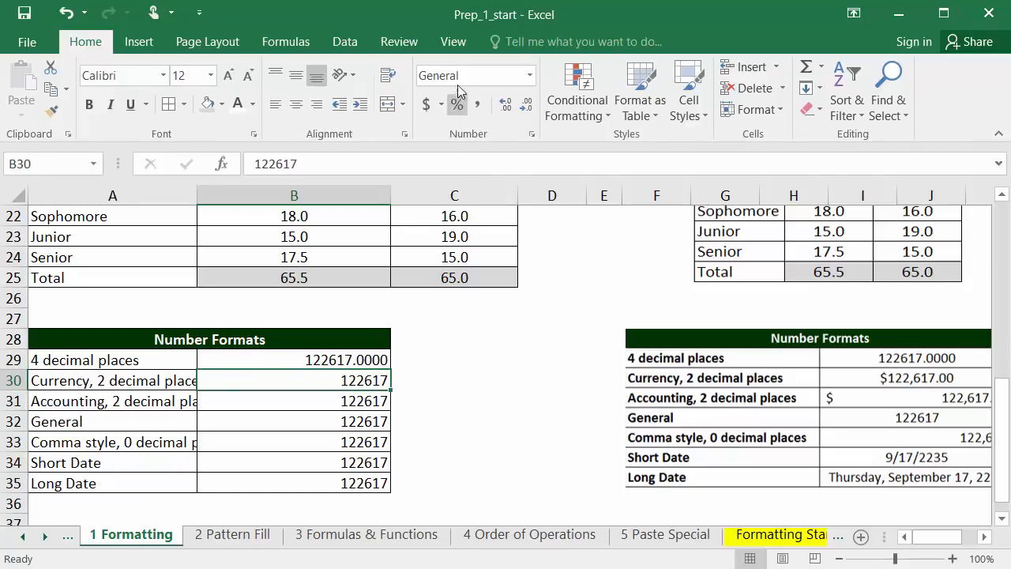
click(529, 75)
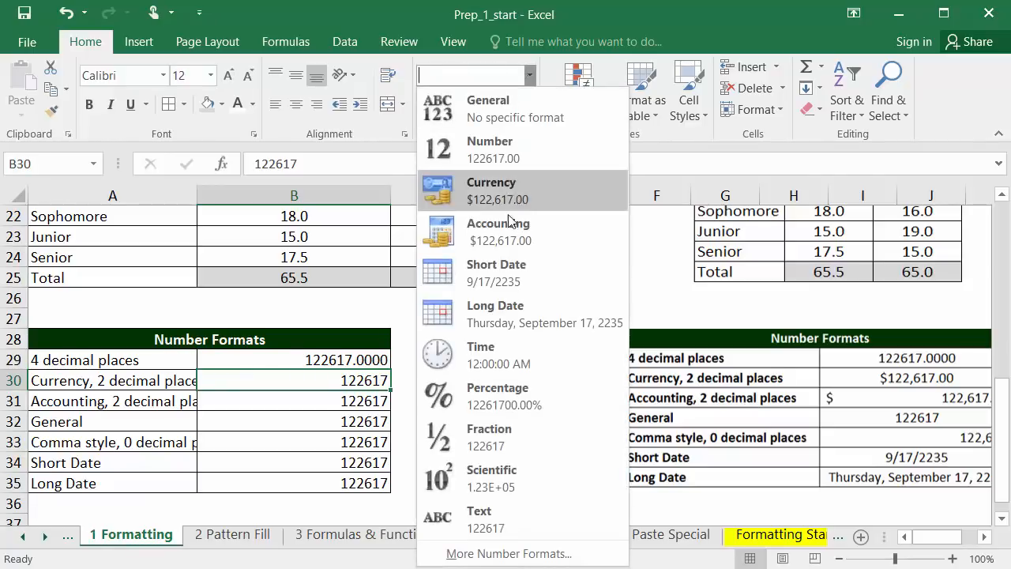
click(497, 183)
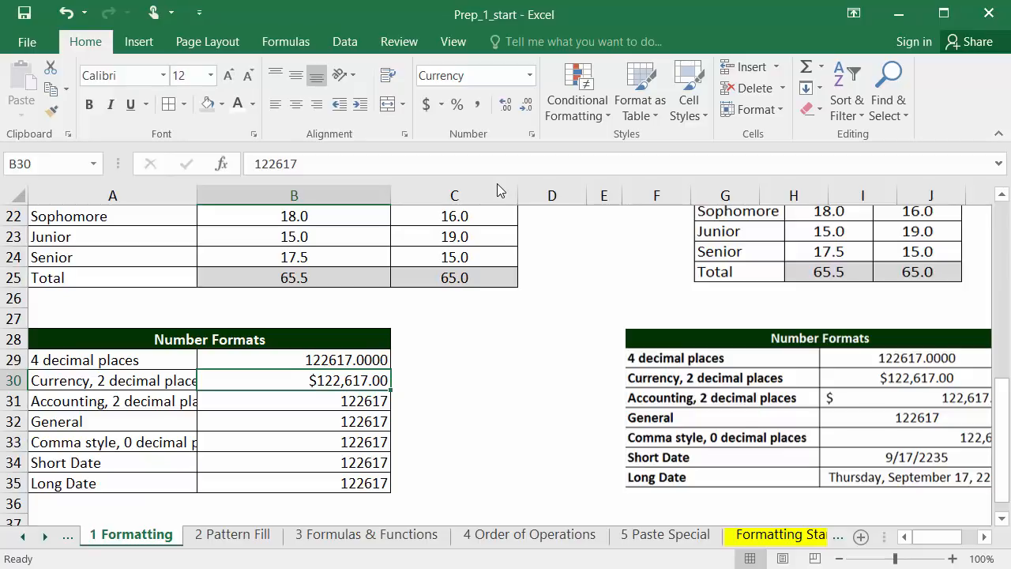
click(316, 405)
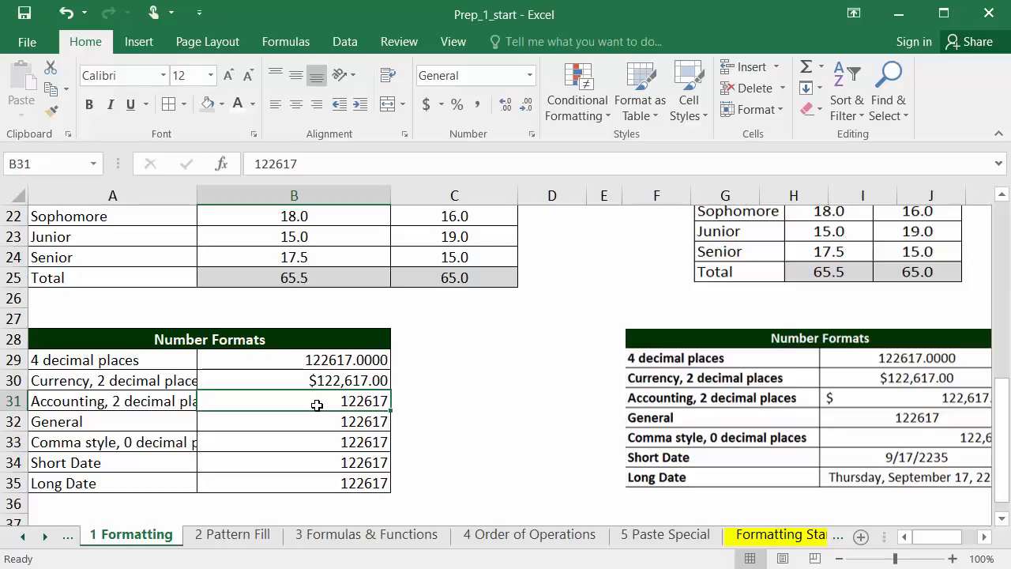
click(427, 105)
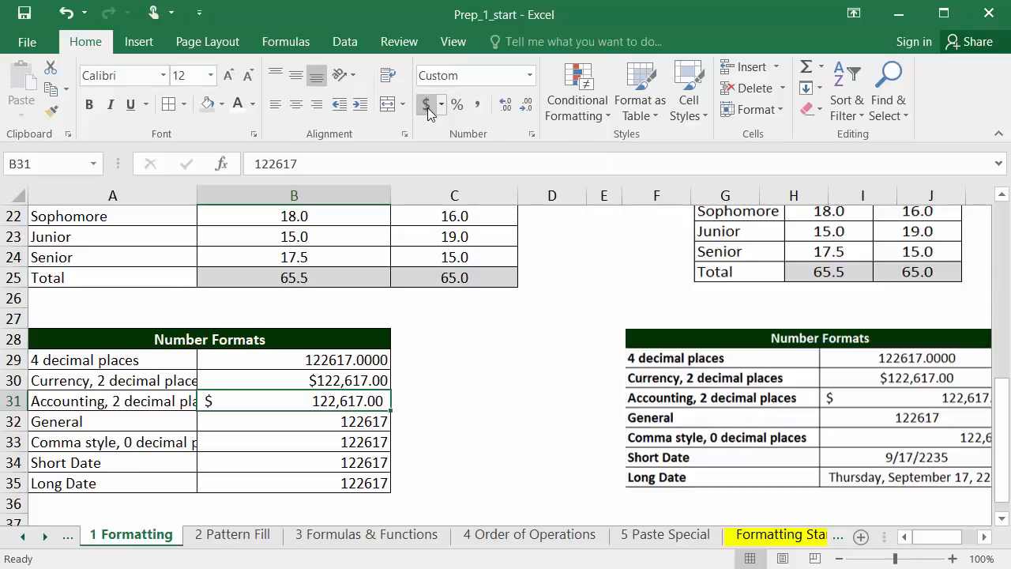
click(530, 75)
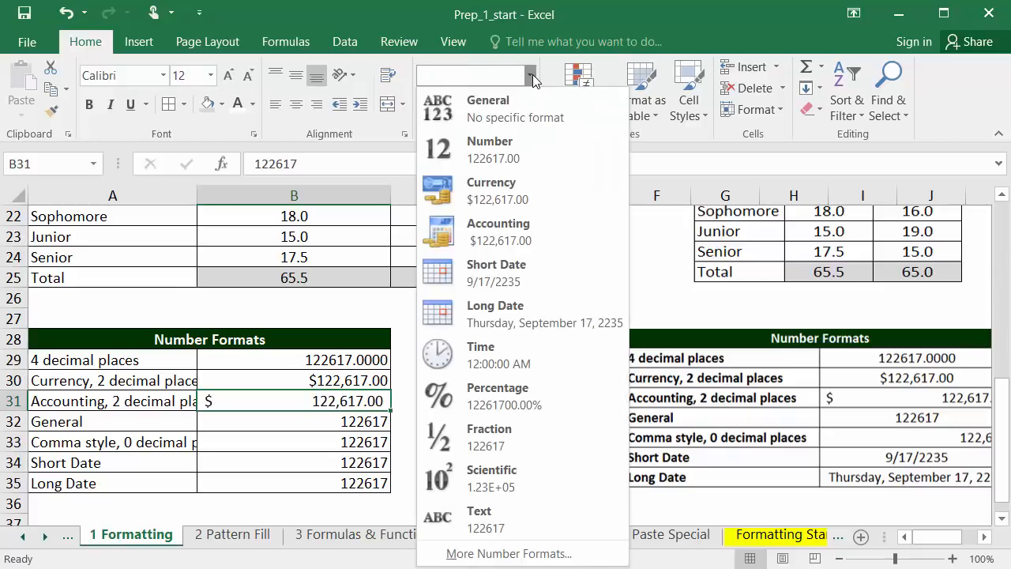
click(518, 241)
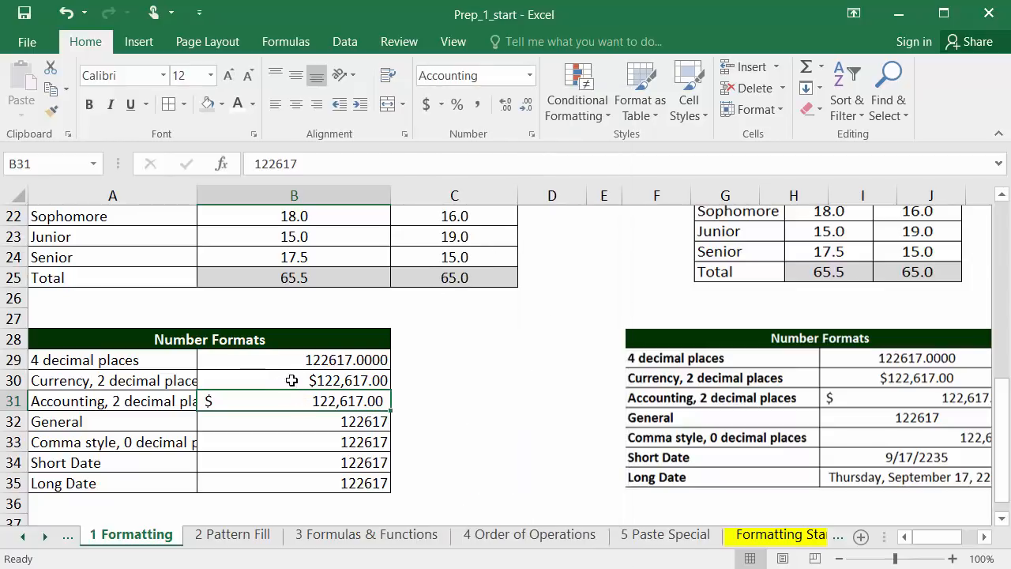
Apply Comma Style with zero decimal places to the value in B33
click(284, 419)
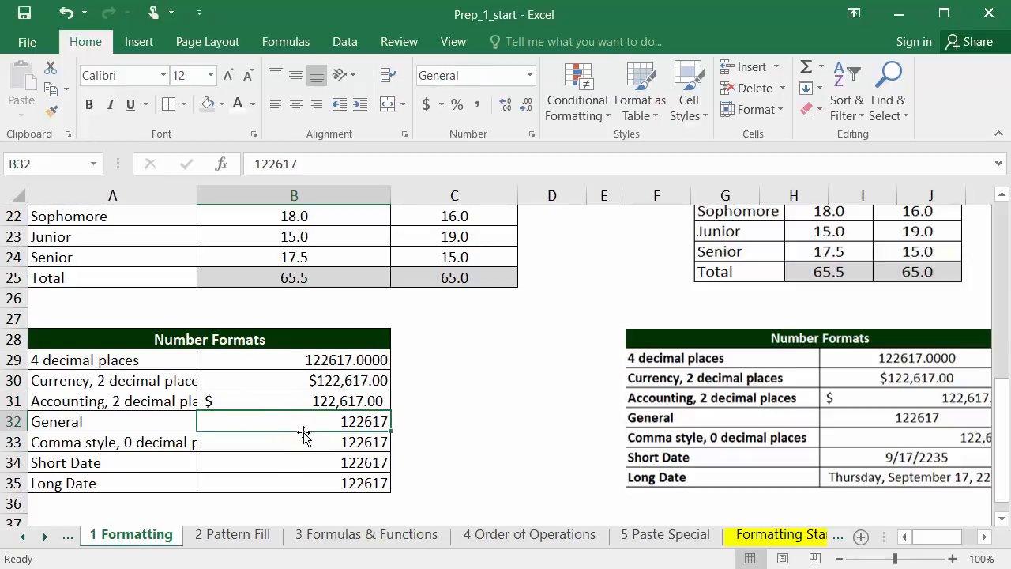
click(303, 437)
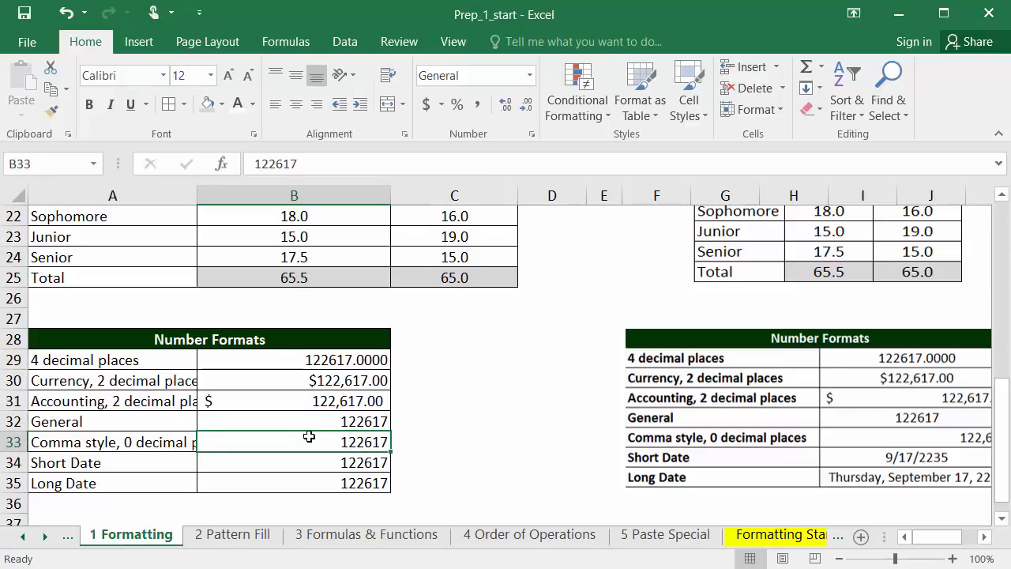
click(479, 104)
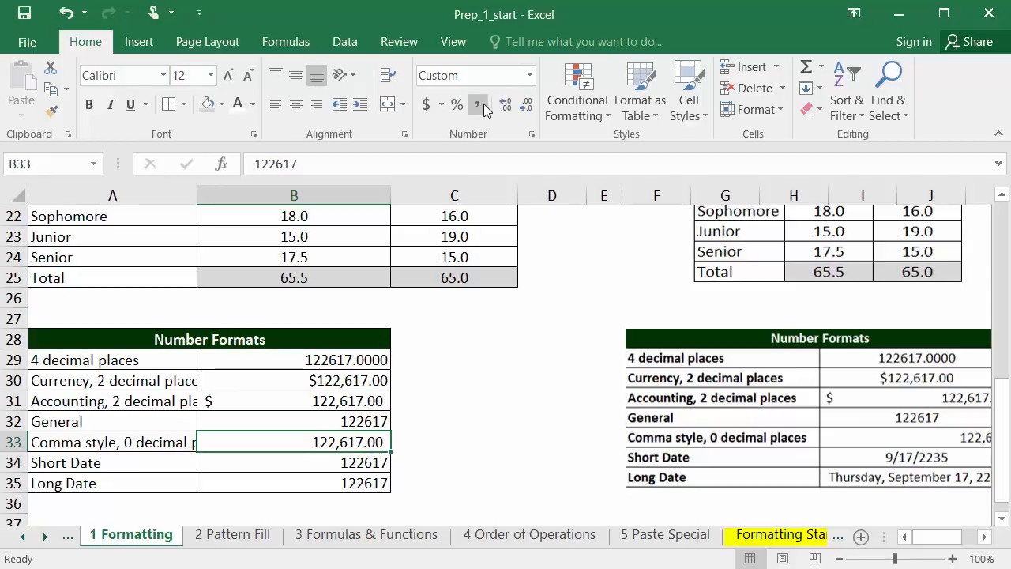
click(520, 107)
click(521, 107)
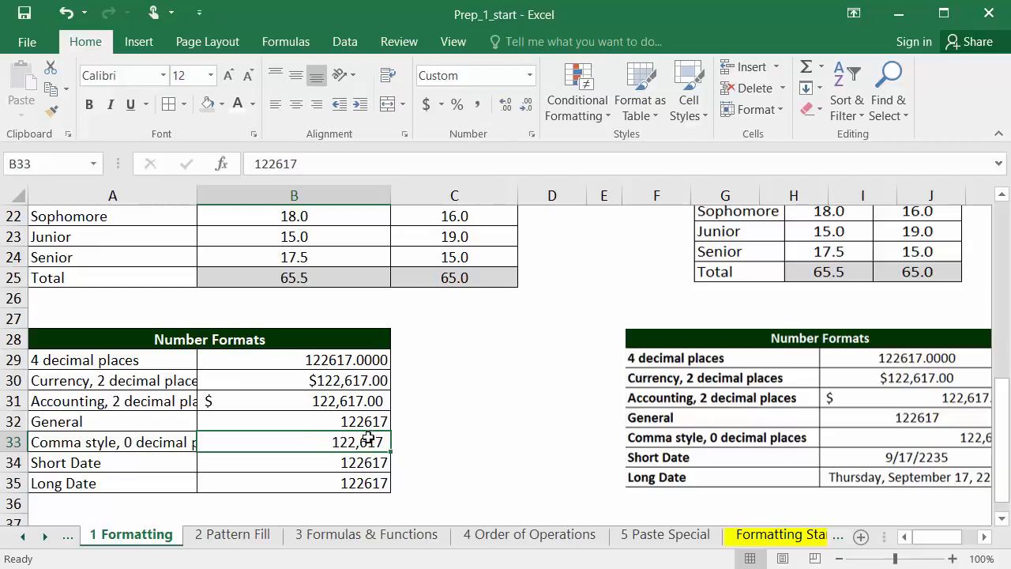
Format B34 as Short Date and B35 as Long Date
click(339, 463)
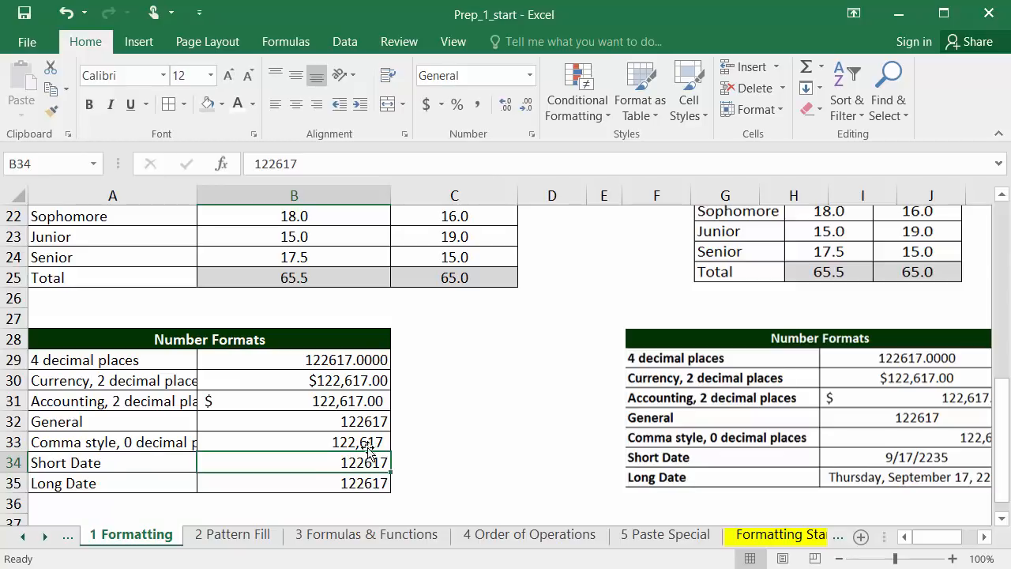
click(531, 75)
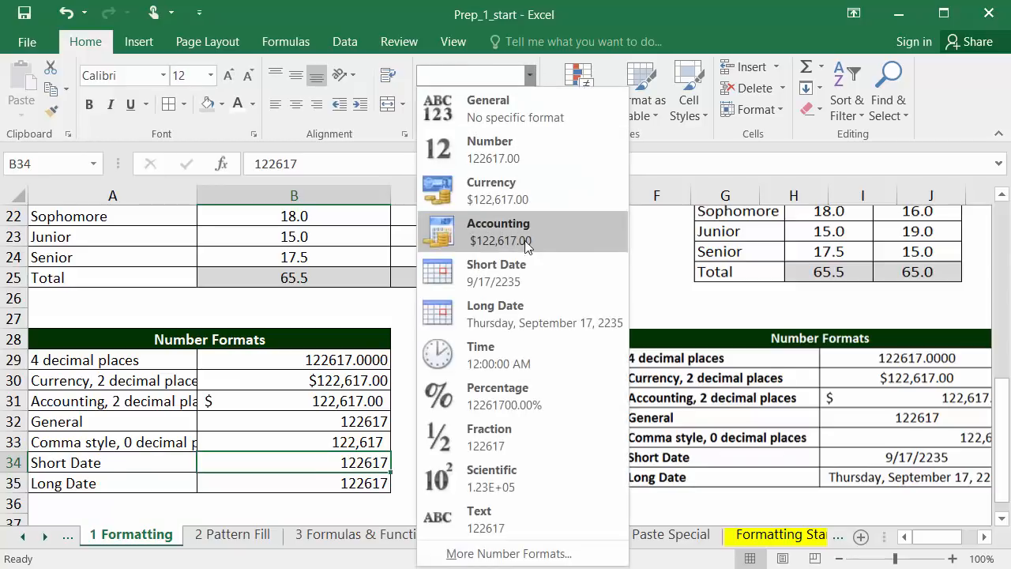
click(524, 272)
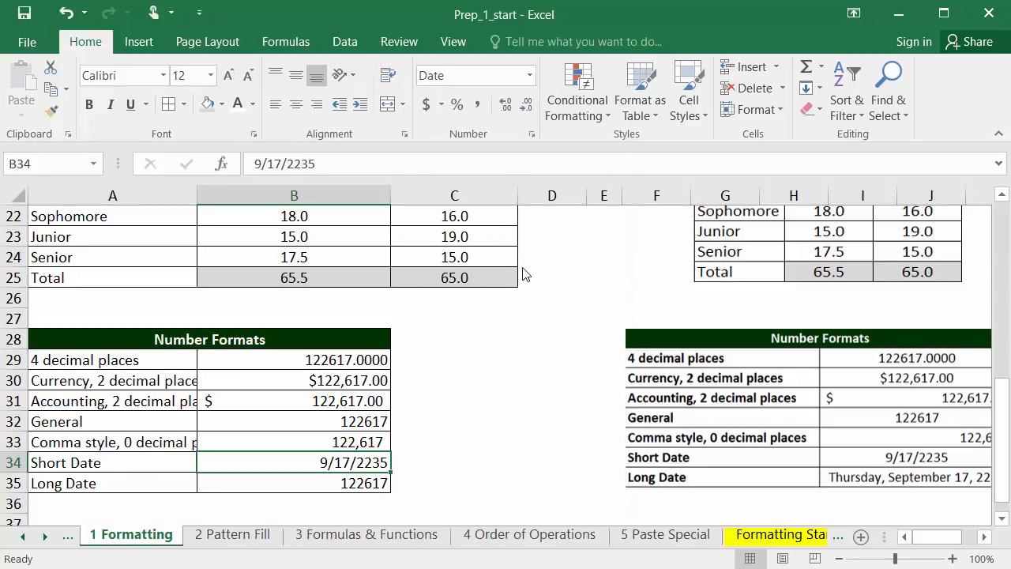
click(363, 481)
click(529, 75)
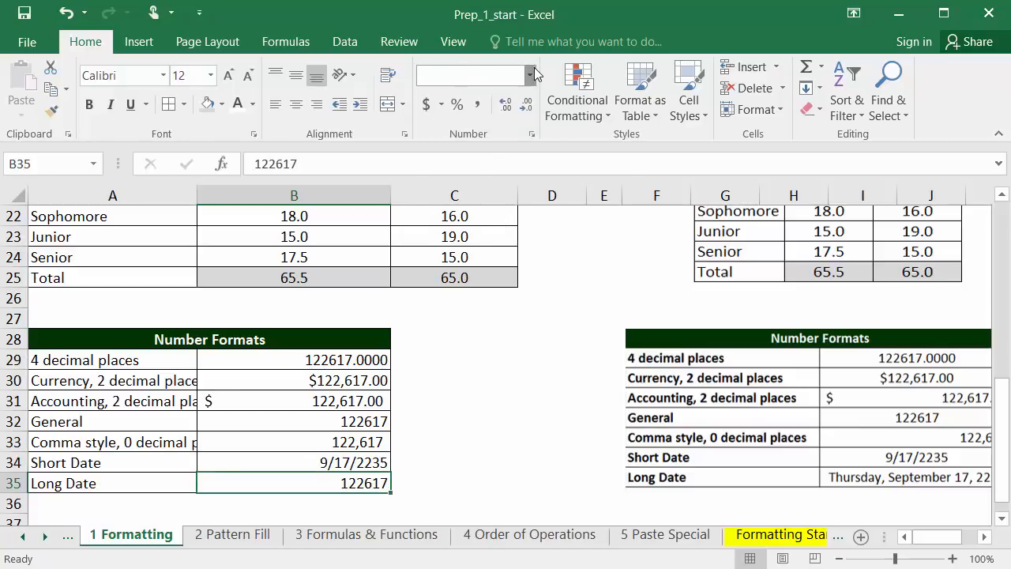
click(516, 311)
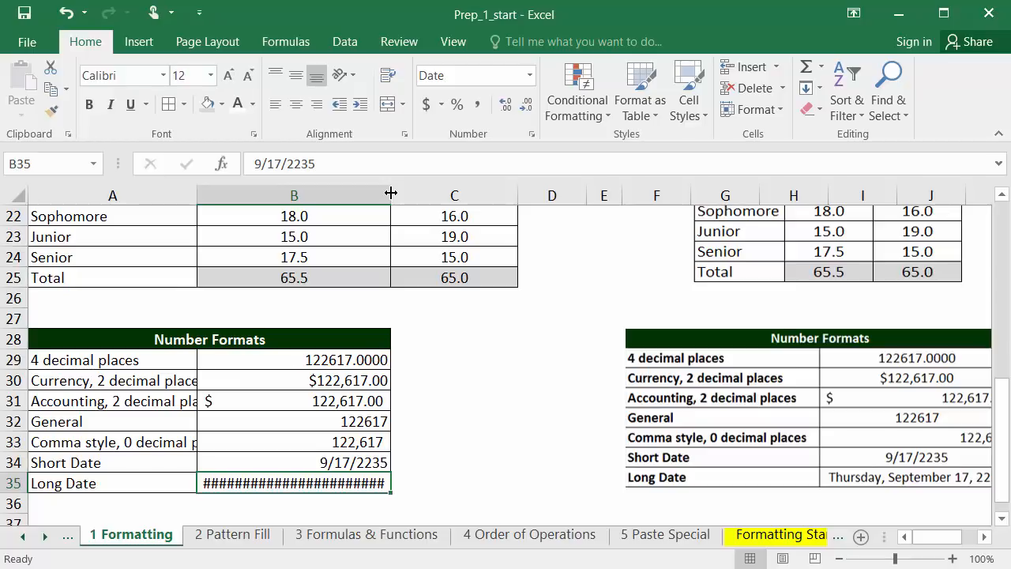
AutoFit columns B, A and C to the width of their contents
drag(391, 192, 496, 196)
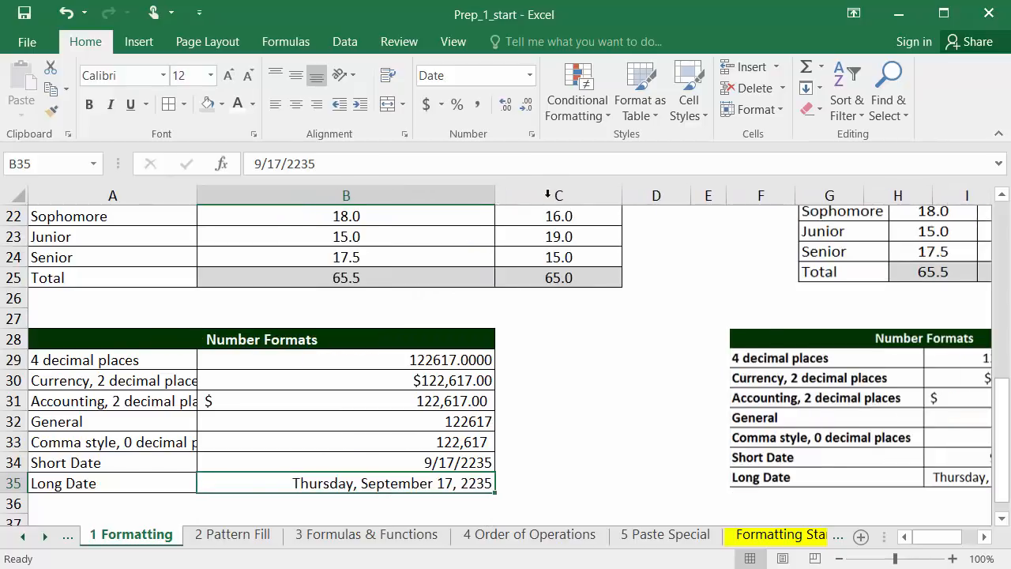
double_click(493, 195)
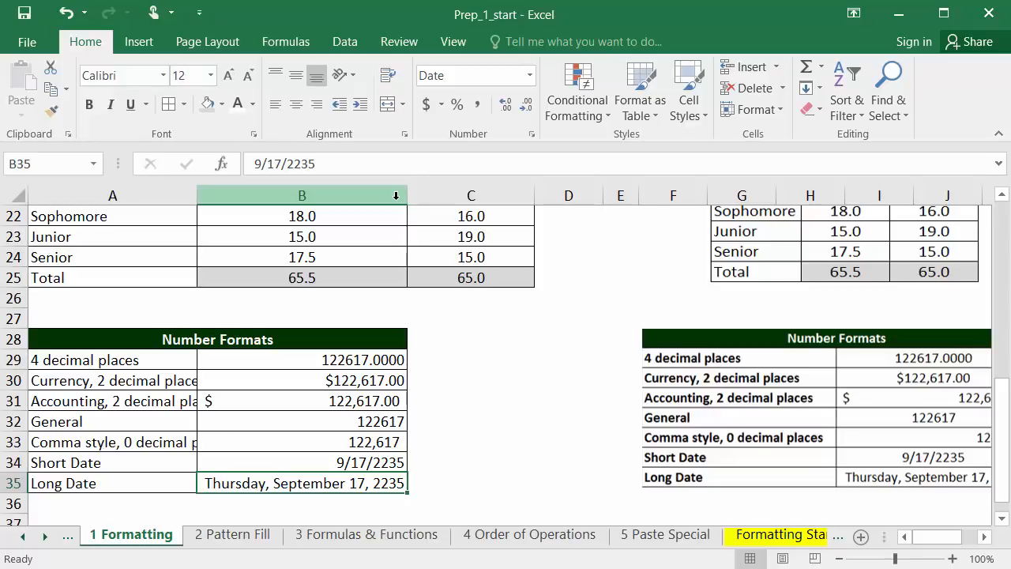
double_click(197, 194)
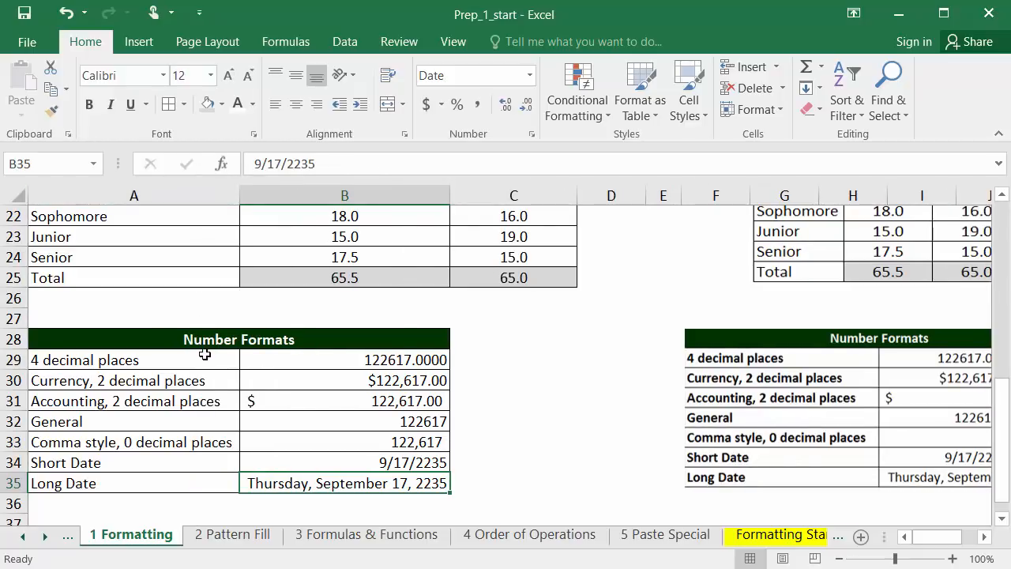
double_click(578, 196)
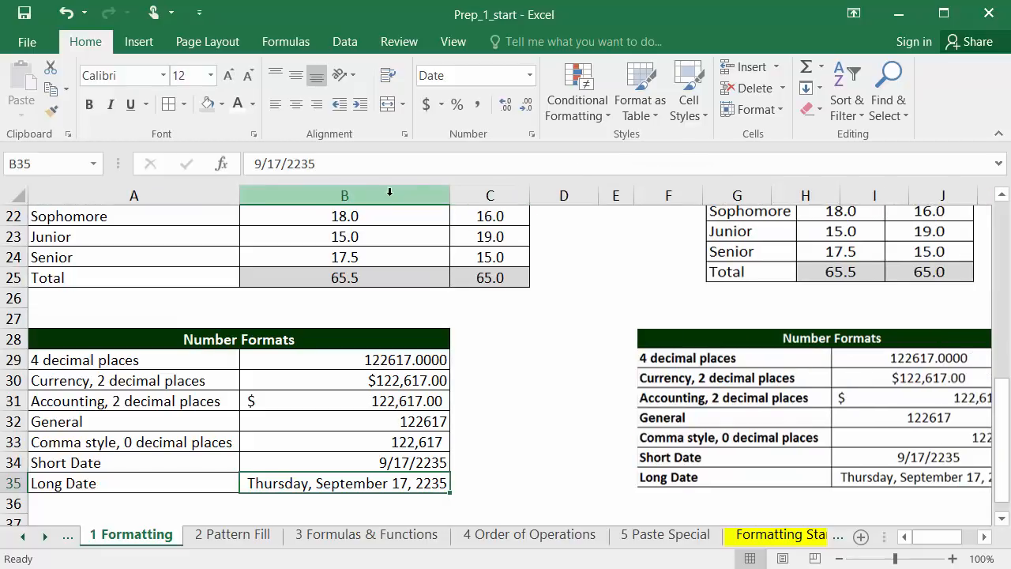
drag(521, 195, 658, 187)
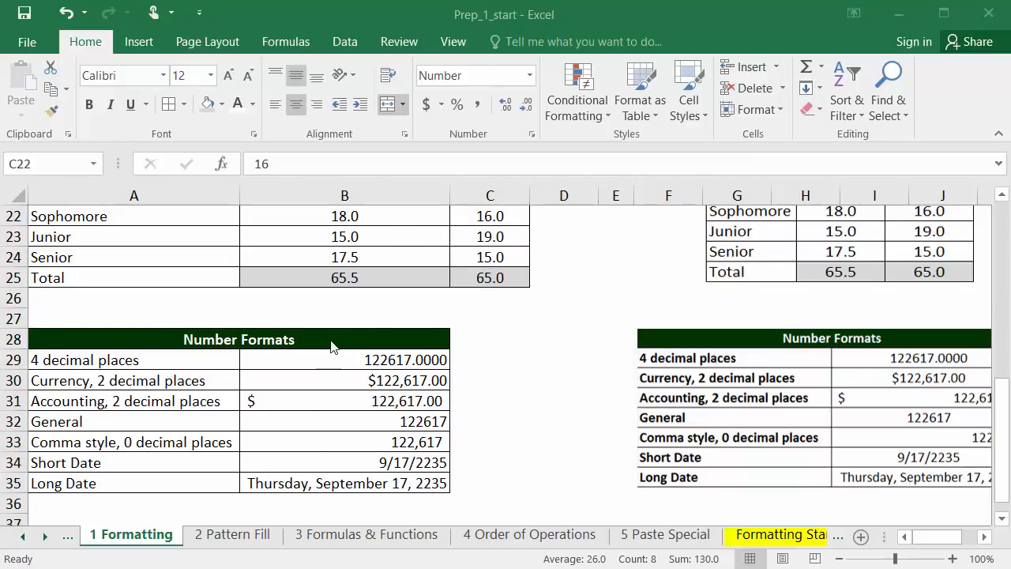
Center the Number Formats values in B29:B35 horizontally
drag(327, 365, 334, 478)
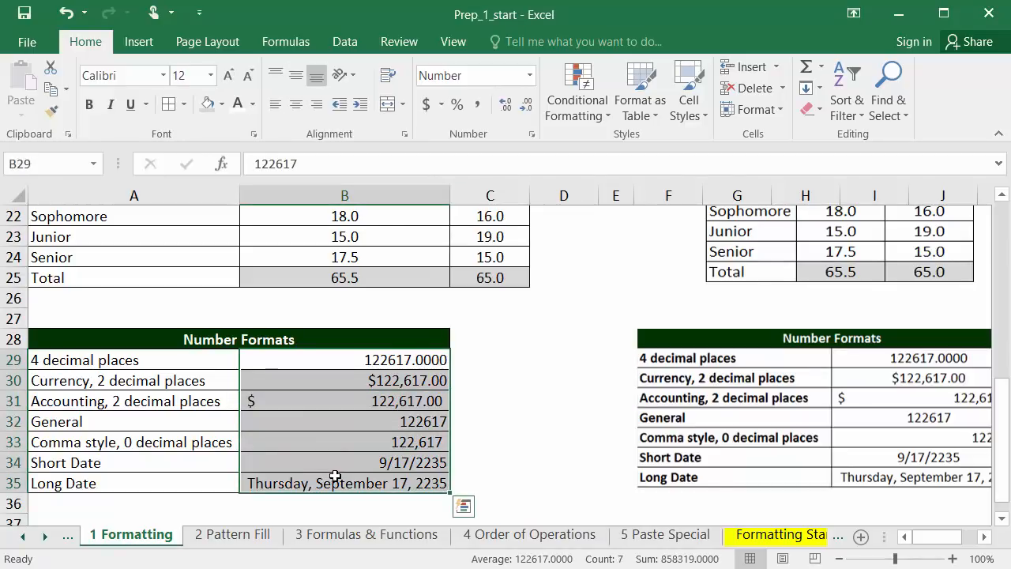
click(296, 105)
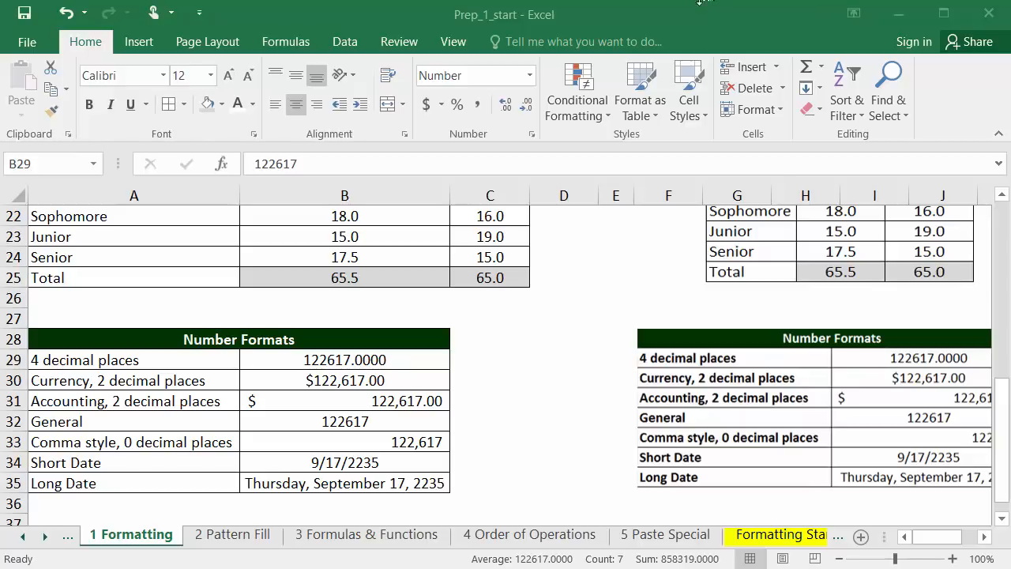
key(ctrl+shift+Down)
Set the page orientation to Landscape and the scaling to fit 1 page wide by 1 tall
click(221, 43)
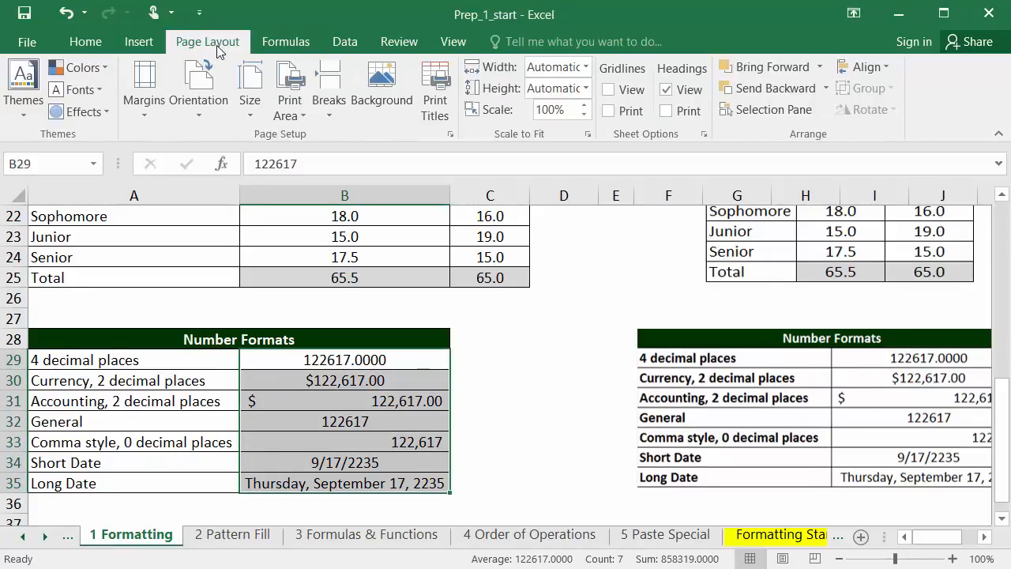
click(451, 139)
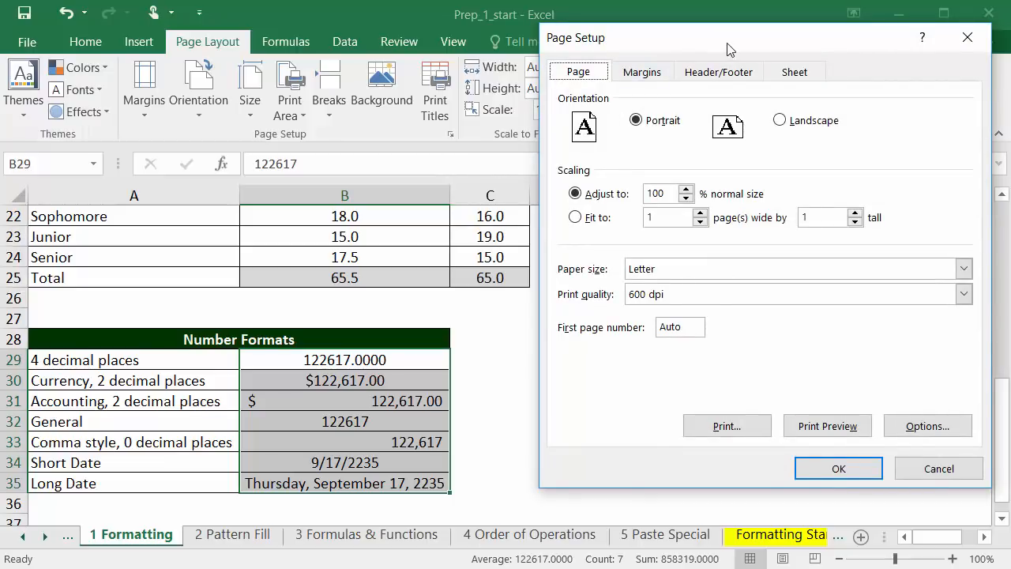
click(779, 122)
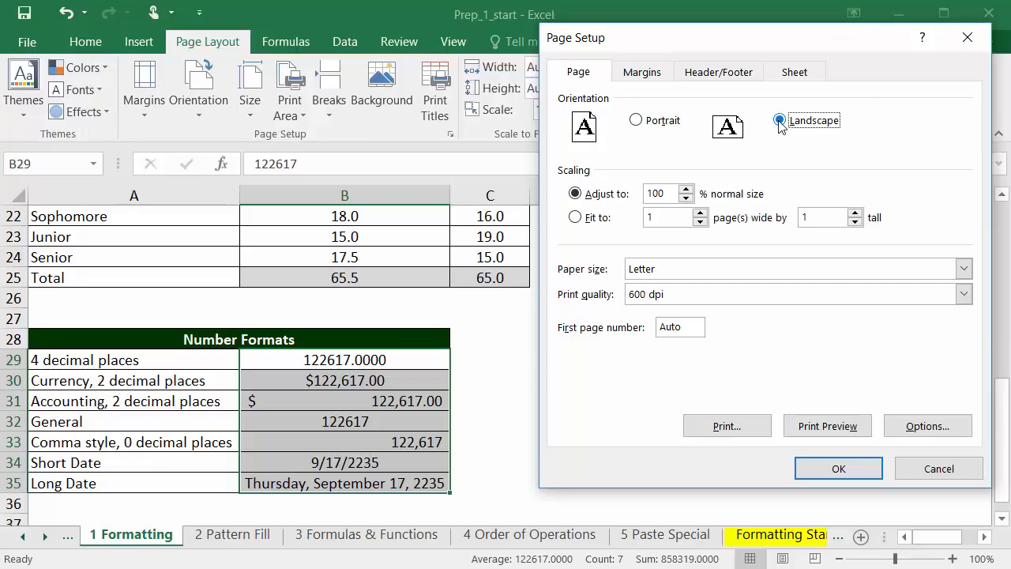
click(575, 218)
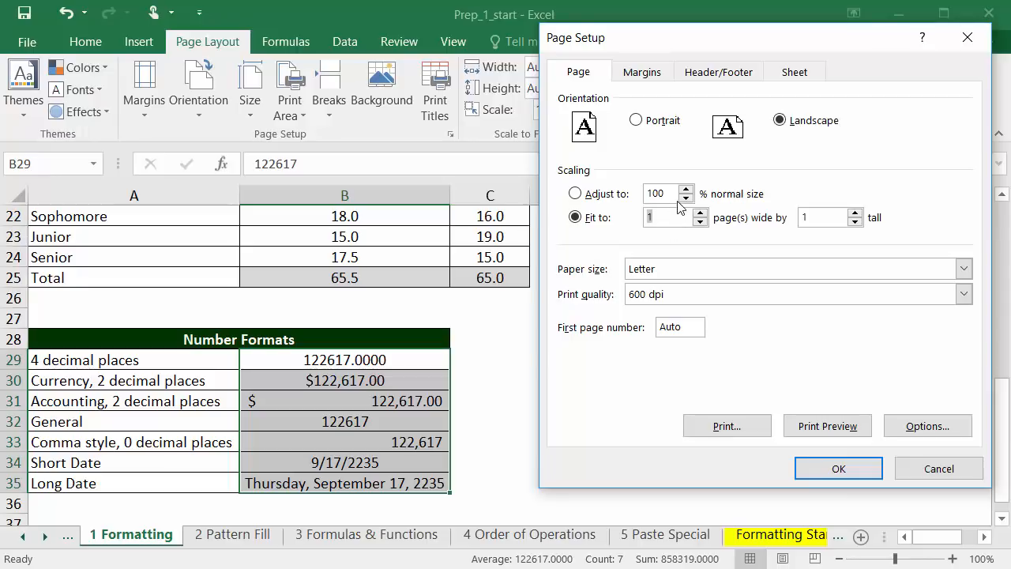
Add a custom page header with "QBA Formatting Standards" in the center section
click(720, 73)
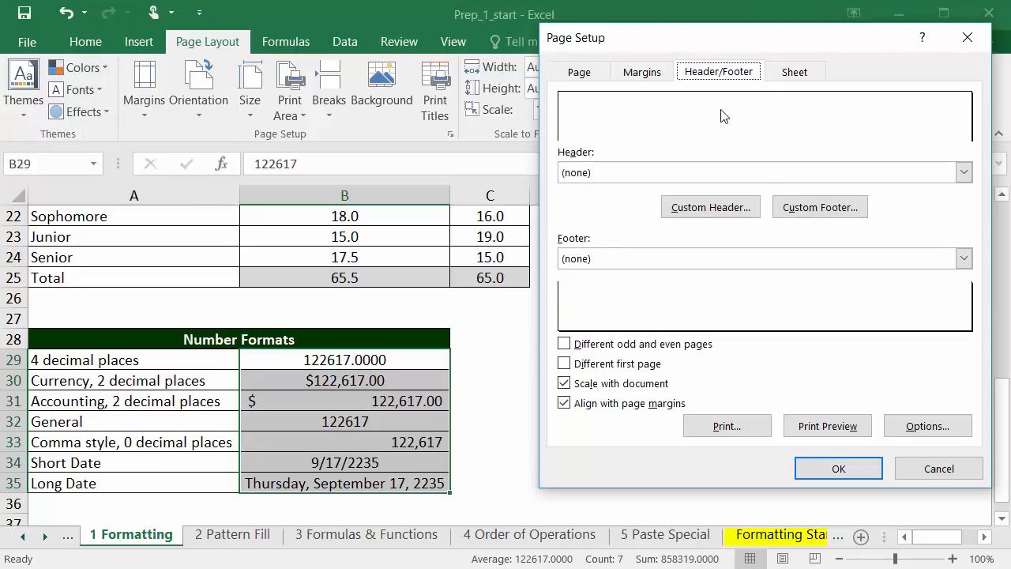
click(711, 207)
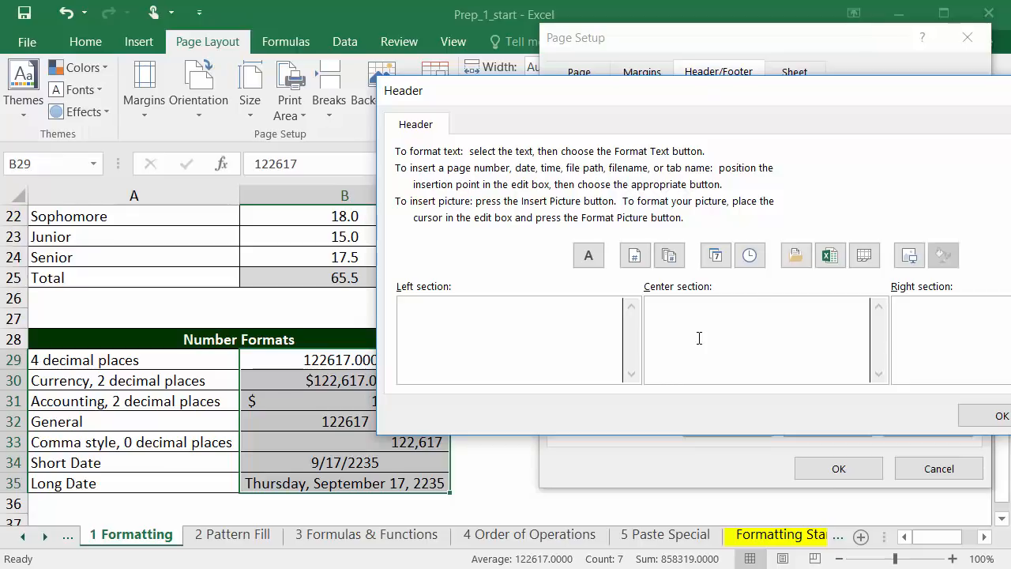
text(QBA Formattin)
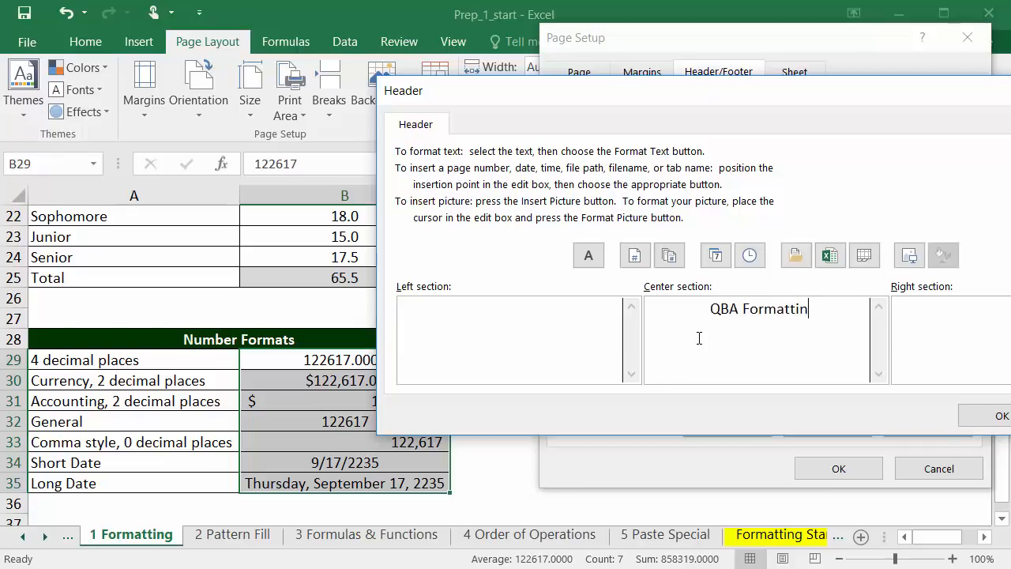
text(g Standards)
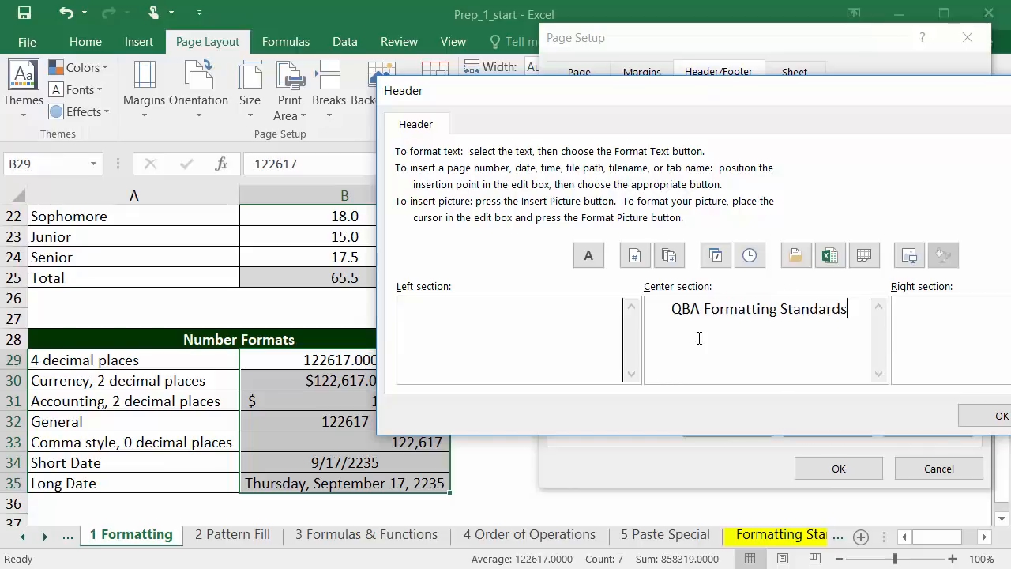
click(999, 415)
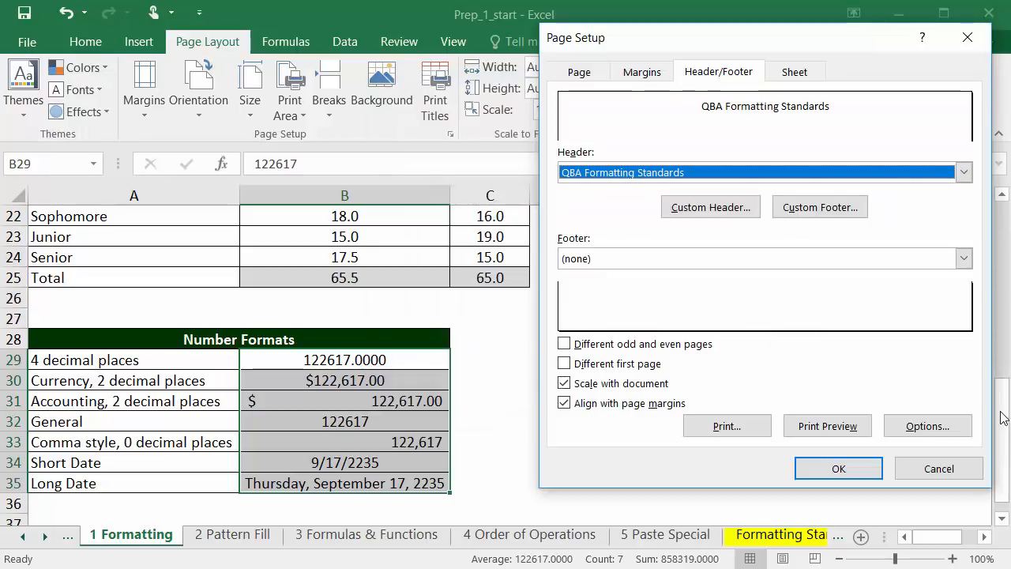
Set the page footer to the "Page 1" page number format and open the print preview
click(799, 259)
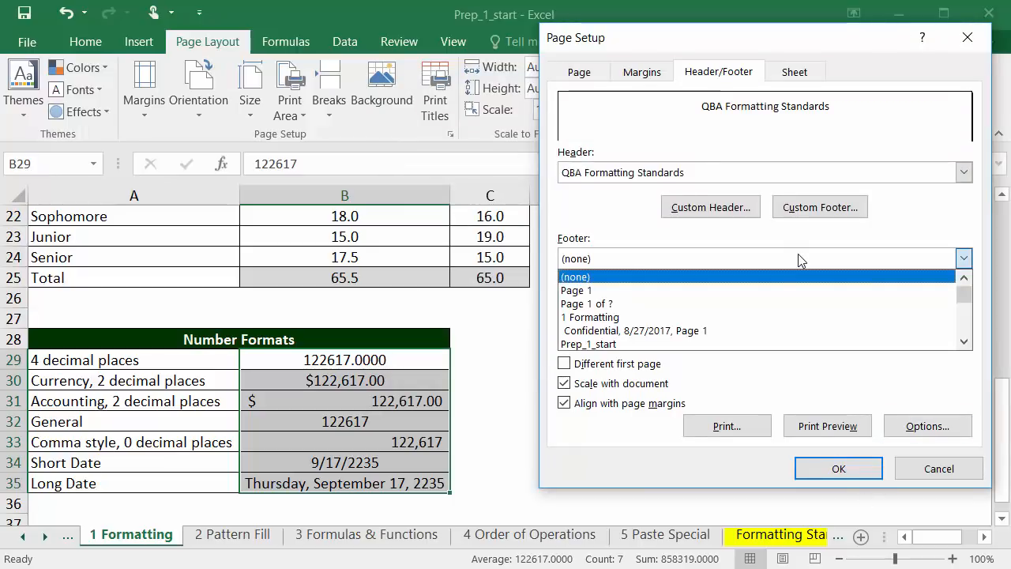
click(778, 291)
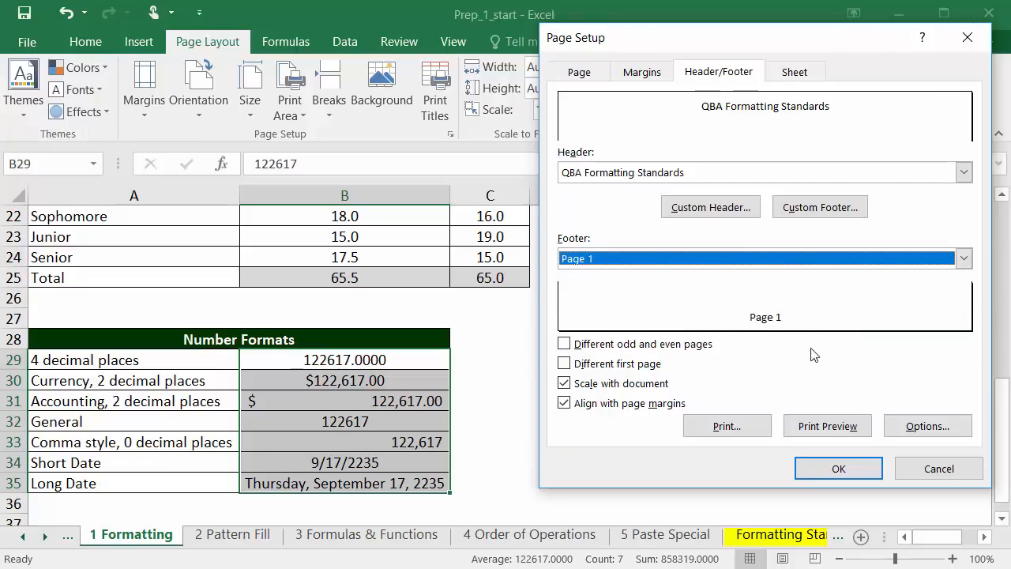
click(826, 428)
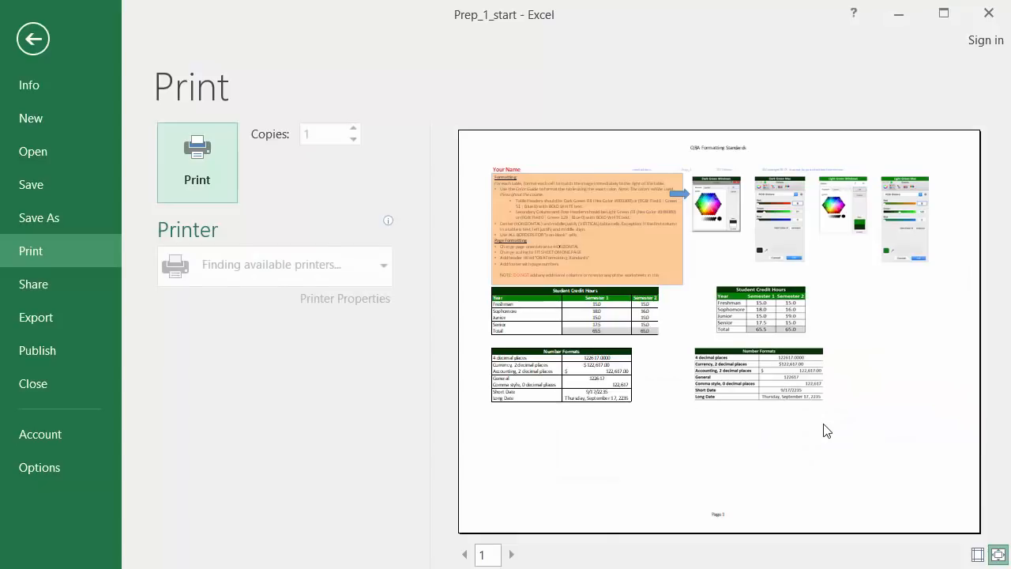